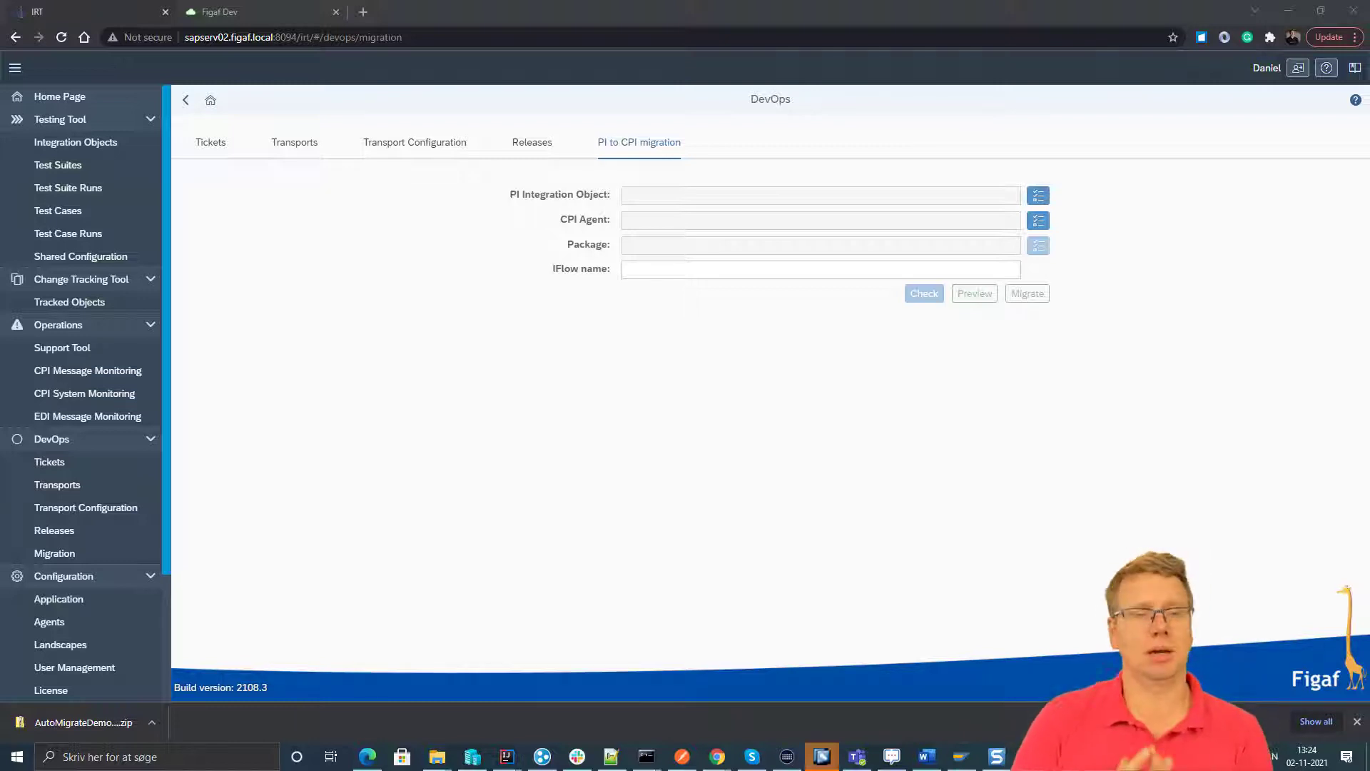
Switch to the PI Integration Builder window showing the integrated configuration and its conditional receivers
{"action": "key", "text": "alt+Tab"}
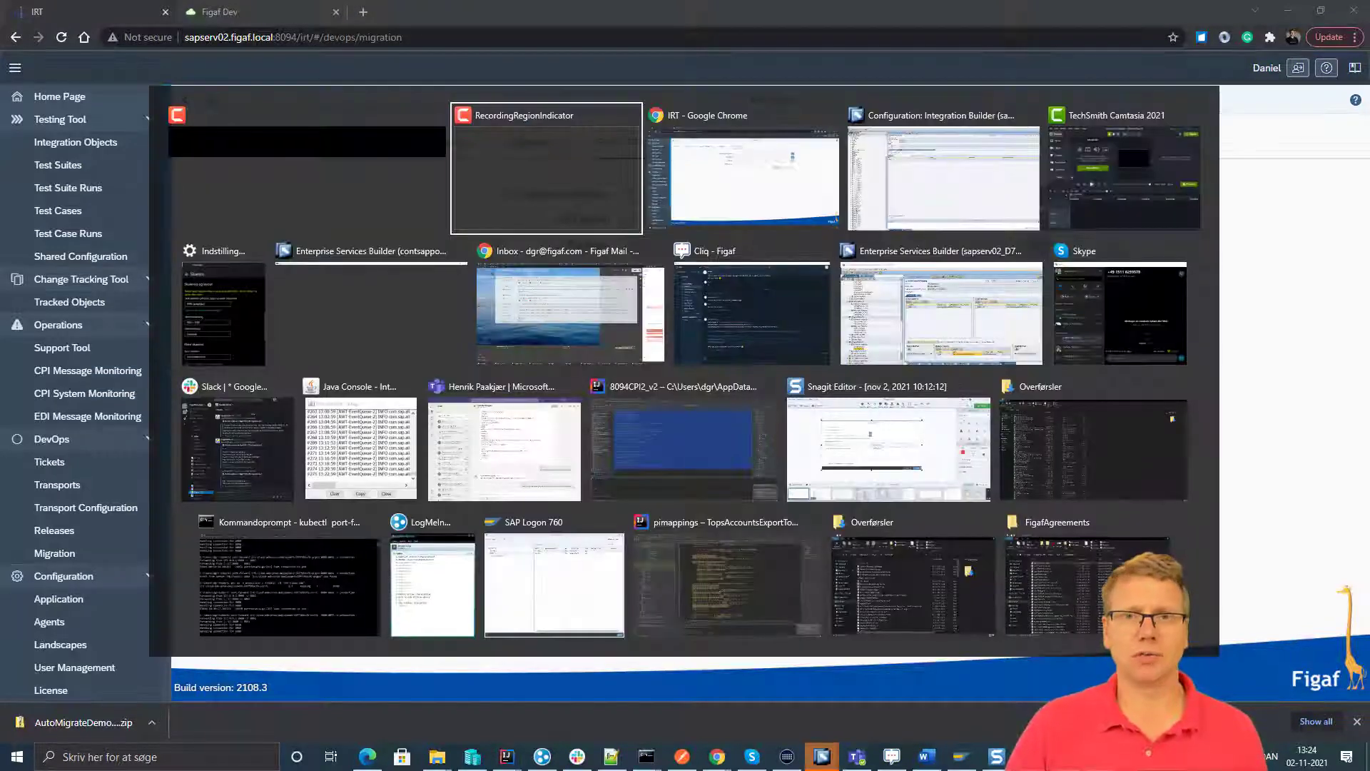
{"action": "key", "text": "alt+Tab"}
{"action": "key", "text": "alt+Tab"}
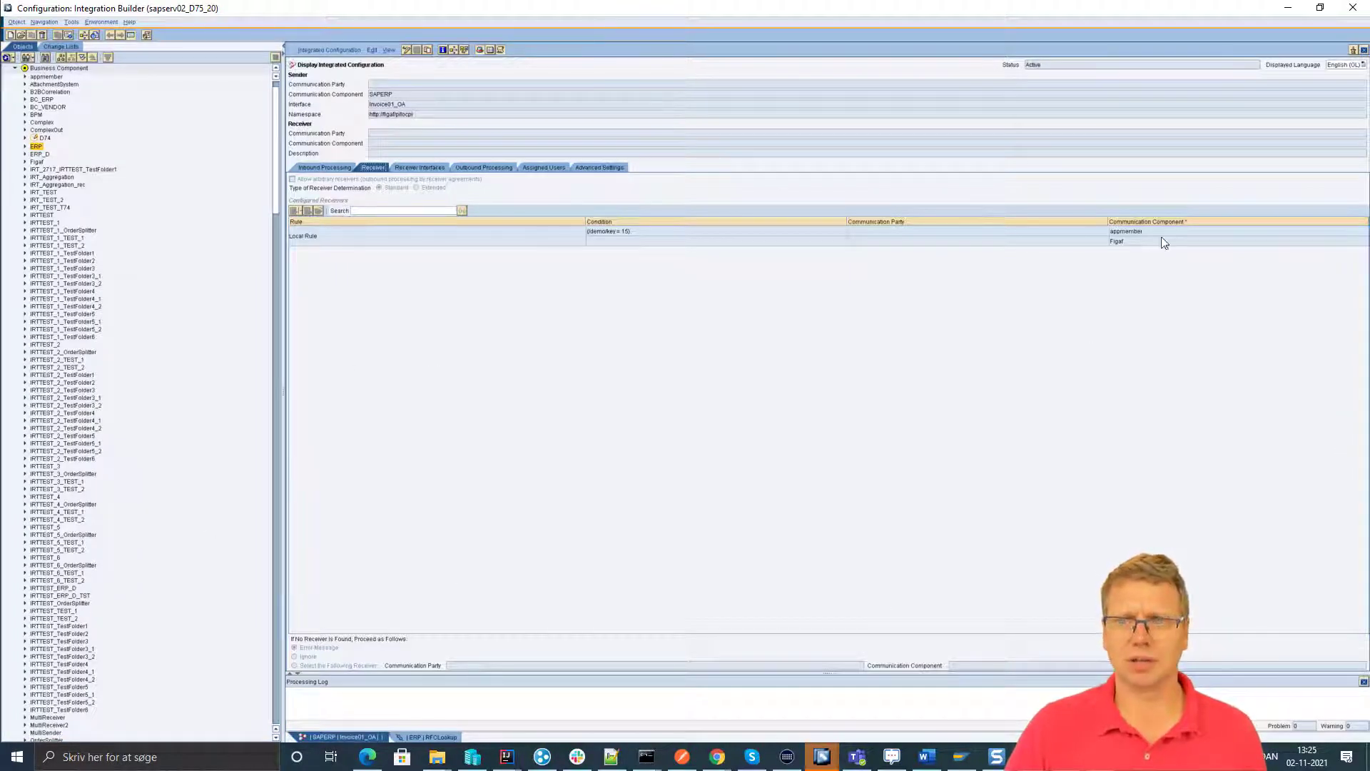
Show the receiver interfaces with operation mappings Mapping1 through Mapping5 for the two receivers
{"action": "left_click", "coordinate": [411, 168]}
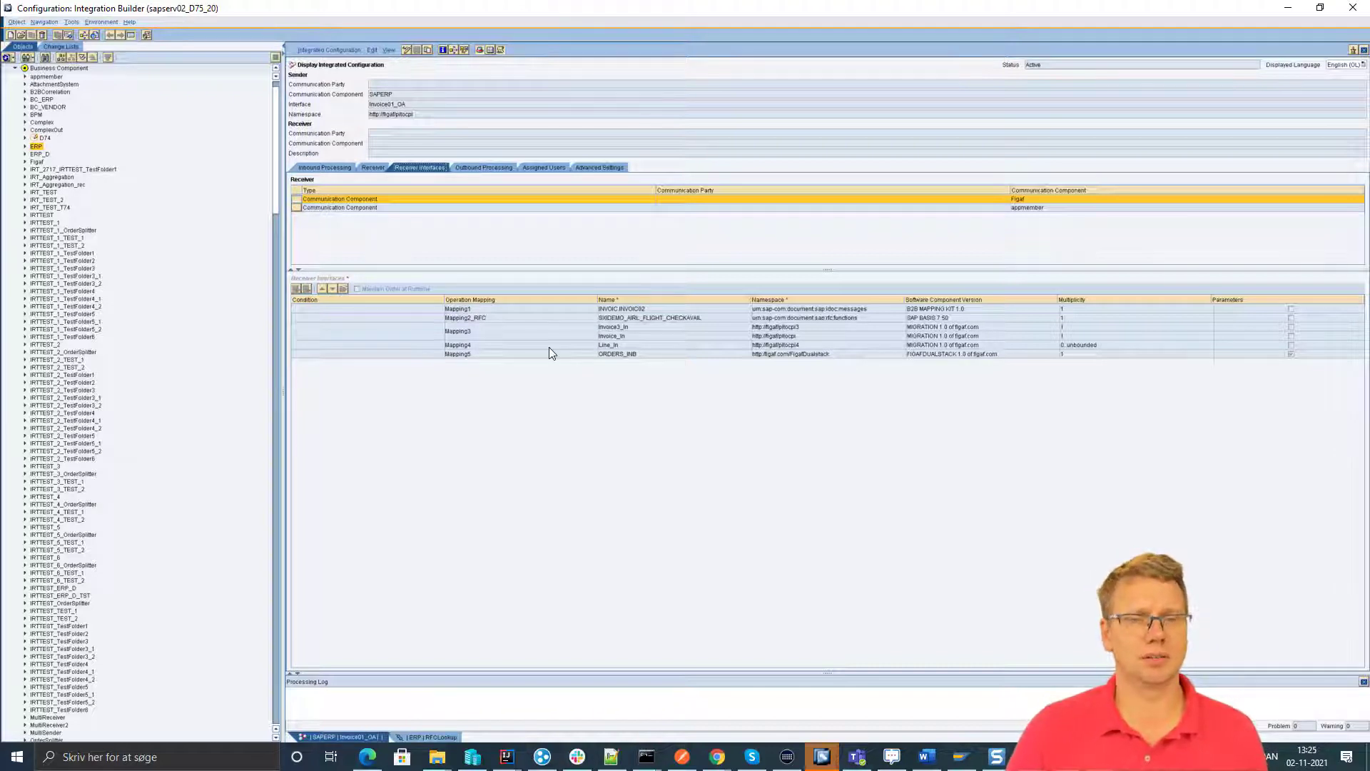
{"action": "key", "text": "alt+Tab"}
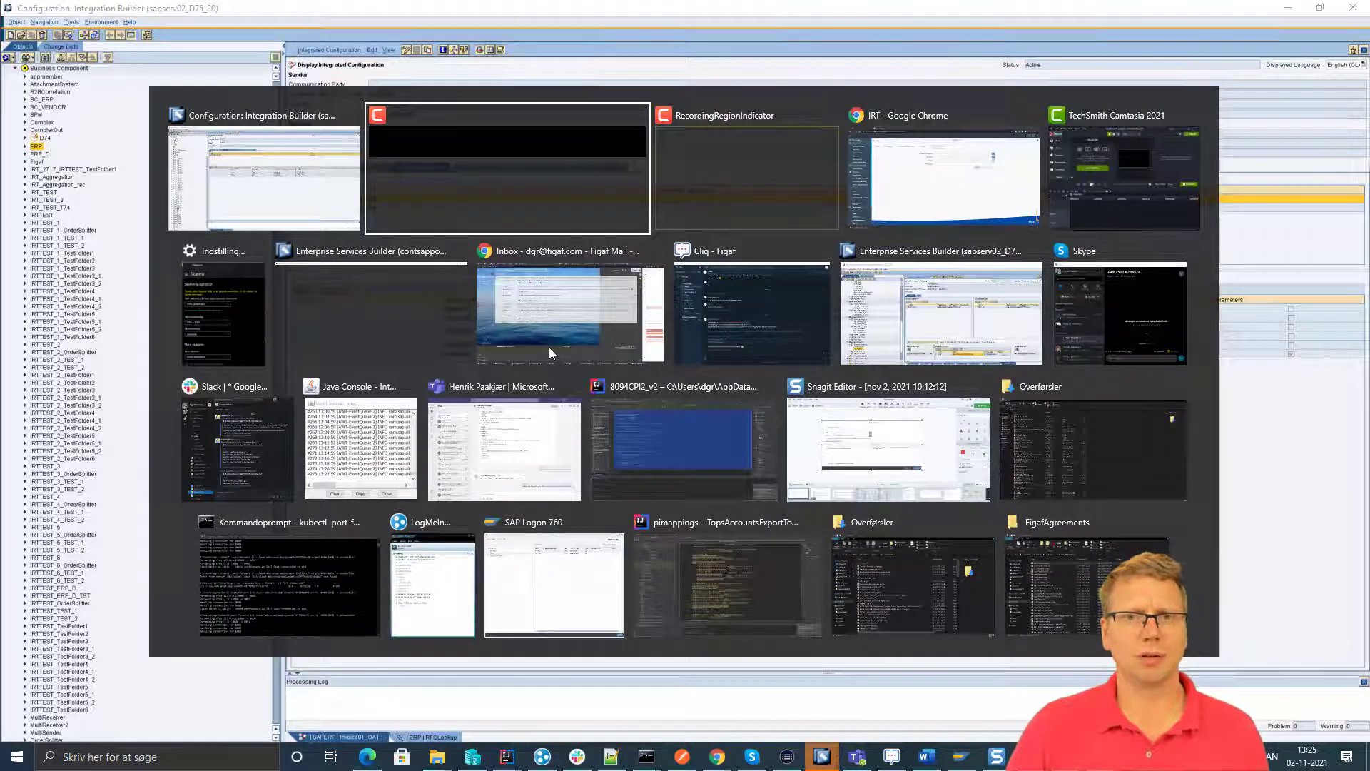
Select the SAPERP Invoice01_OA integration object, filtering the Sender Component on 'Sape'
{"action": "key", "text": "Tab"}
{"action": "key", "text": "Tab"}
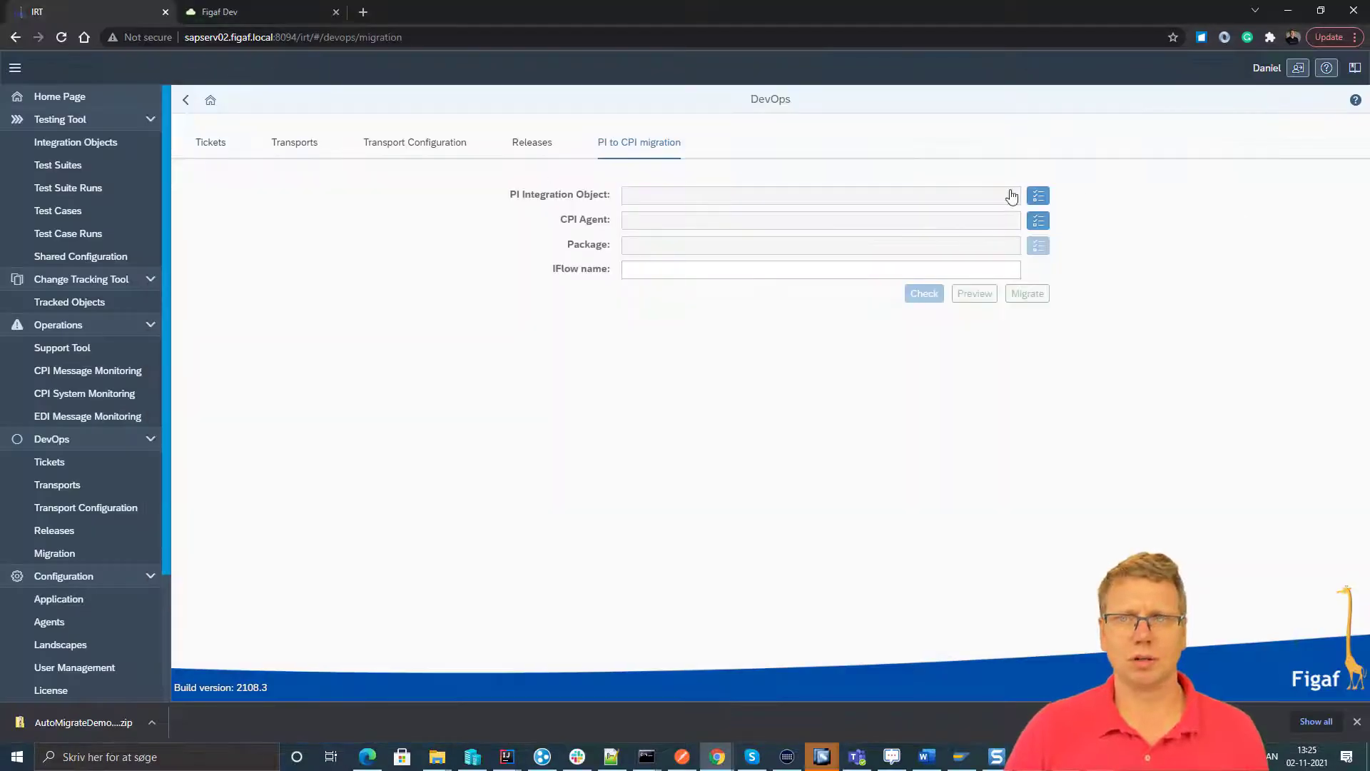
{"action": "left_click", "coordinate": [1038, 196]}
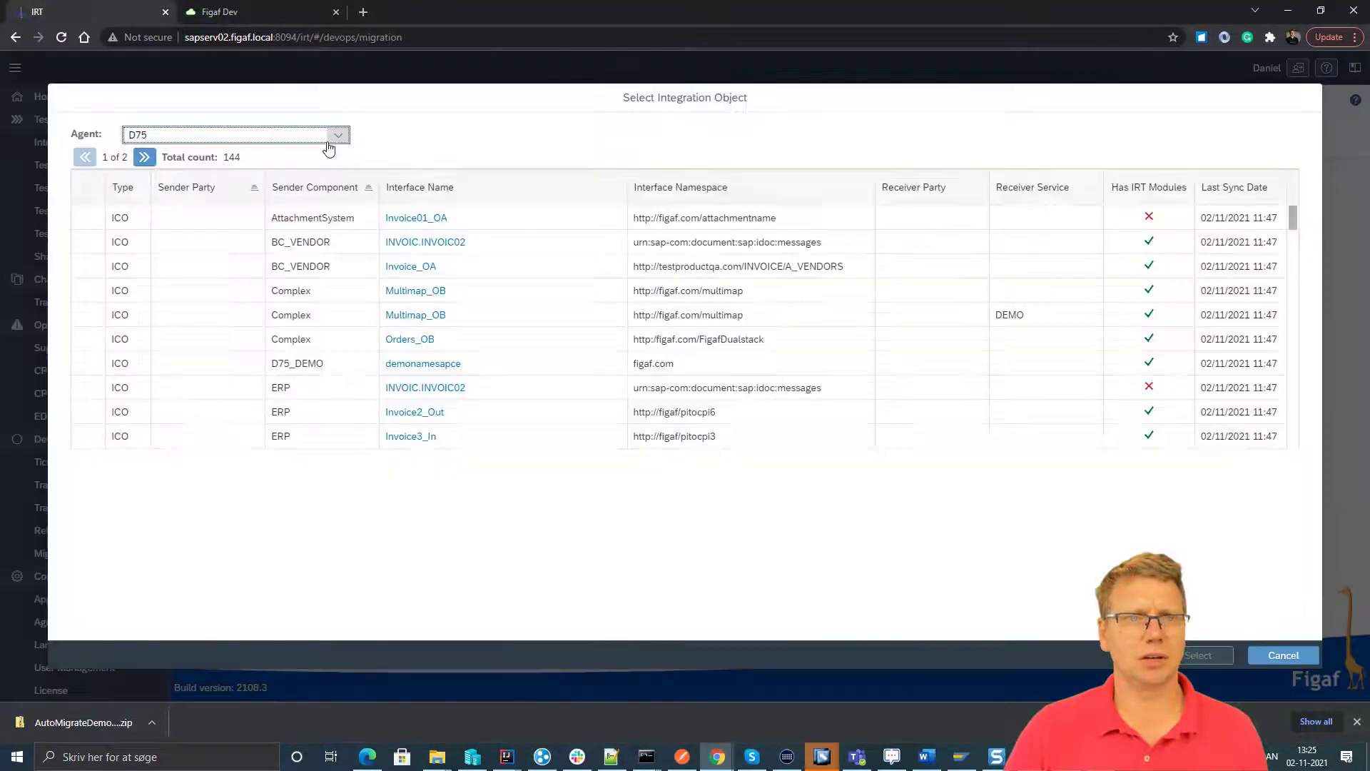
{"action": "left_click", "coordinate": [314, 187]}
{"action": "type", "text": "Sape"}
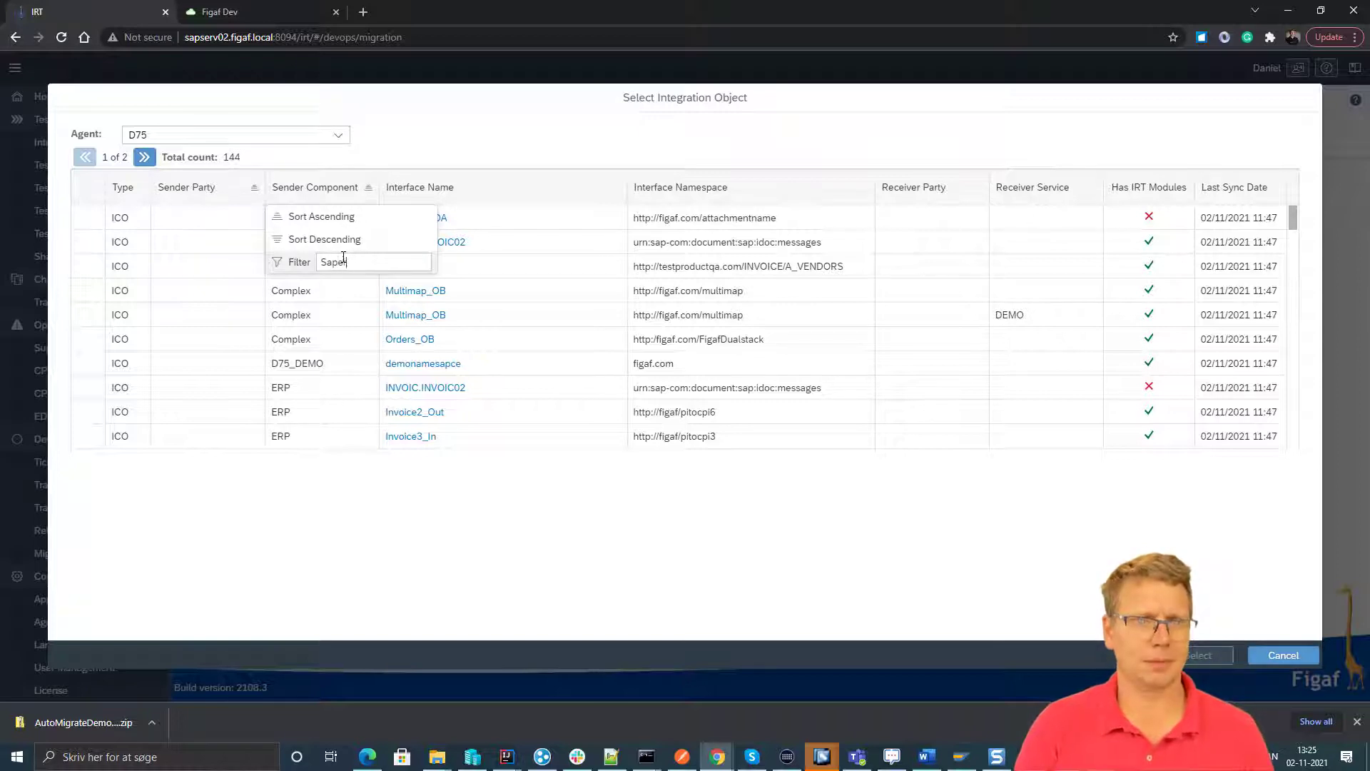
{"action": "key", "text": "Return"}
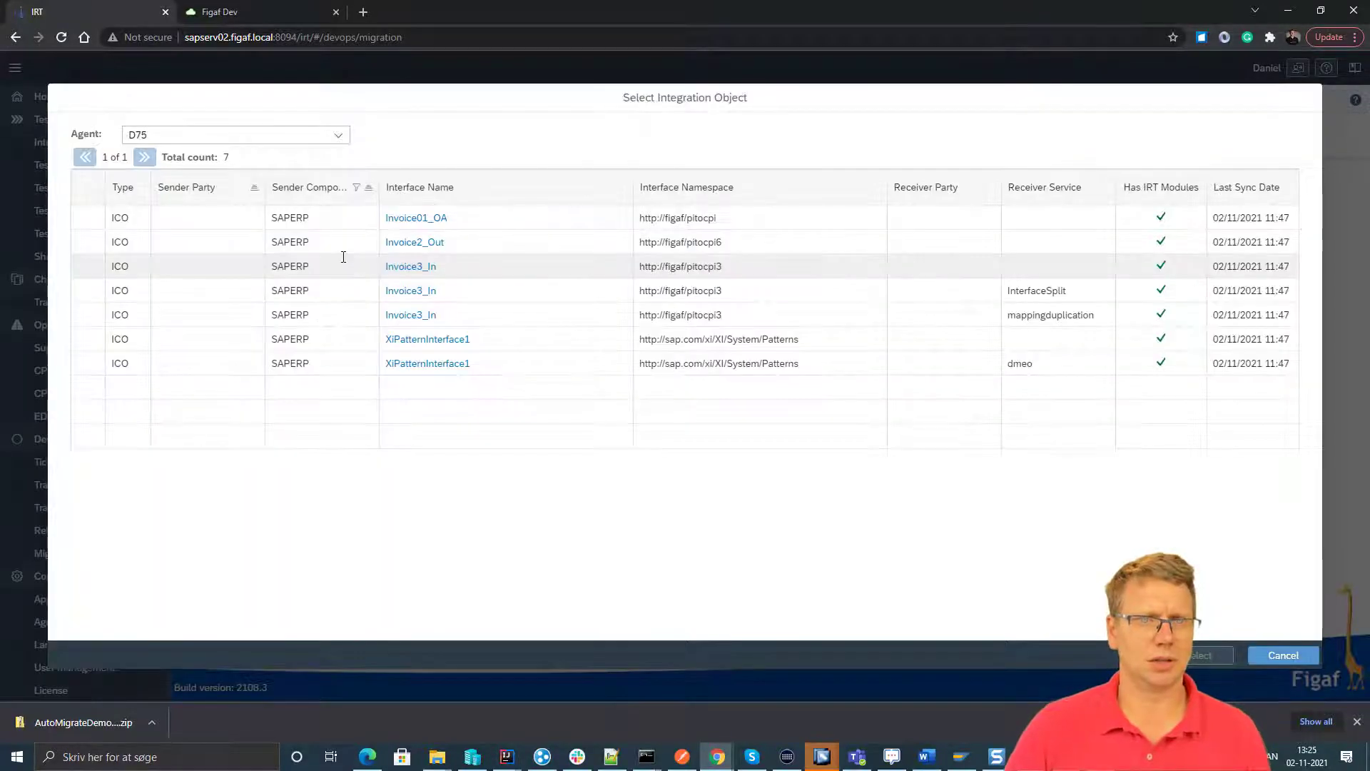
{"action": "left_click", "coordinate": [1205, 656]}
Set agent p0201, package AutoMigrateDemo2 and iFlow name MigrationDemo2, then run Check
{"action": "left_click", "coordinate": [1039, 221]}
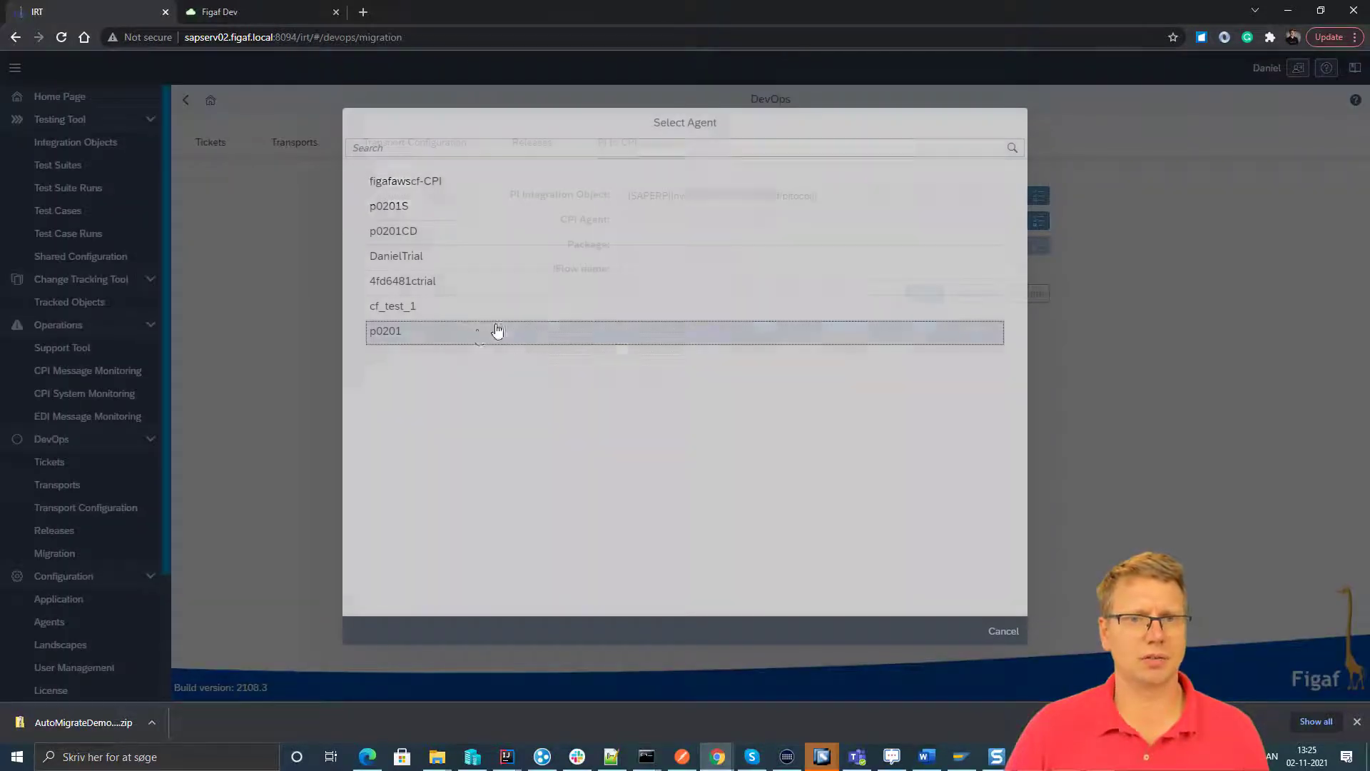
{"action": "left_click", "coordinate": [497, 331]}
{"action": "left_click", "coordinate": [1039, 246]}
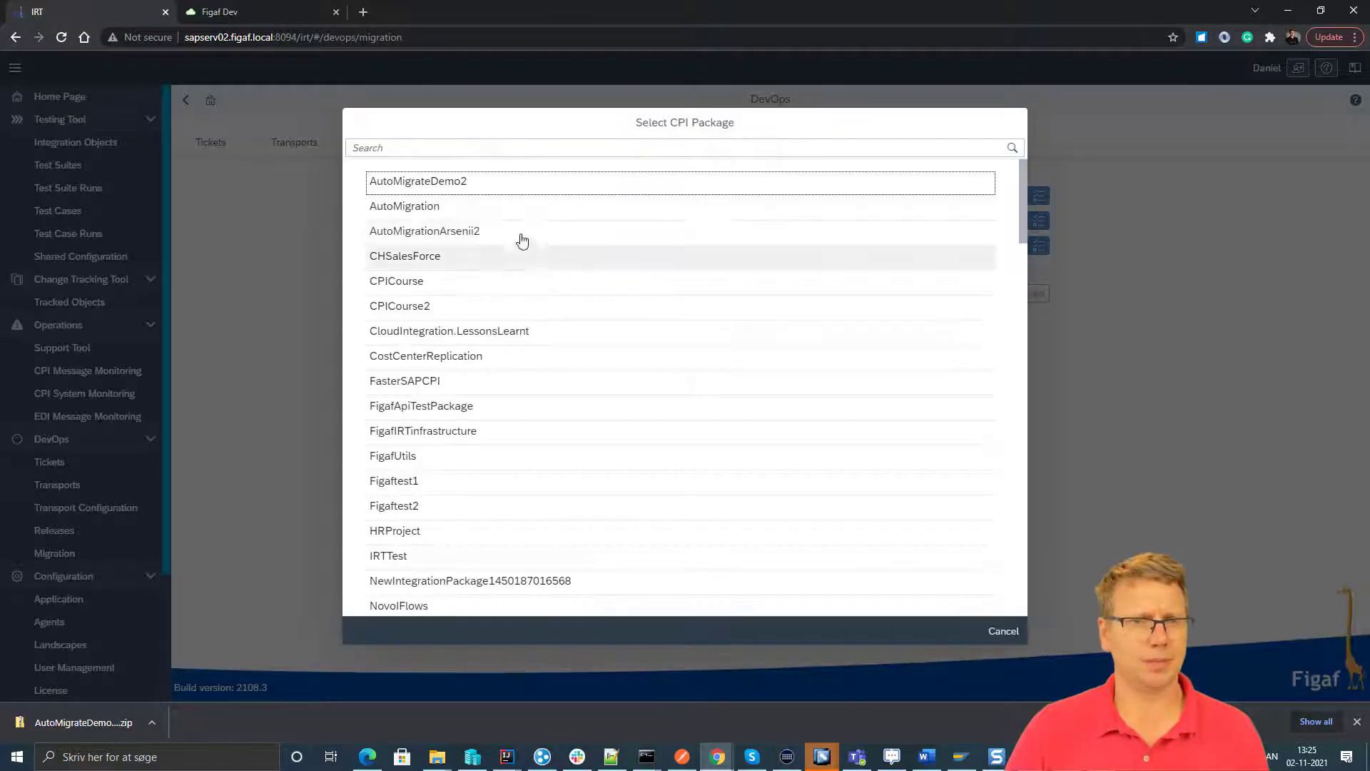
{"action": "left_click", "coordinate": [499, 183]}
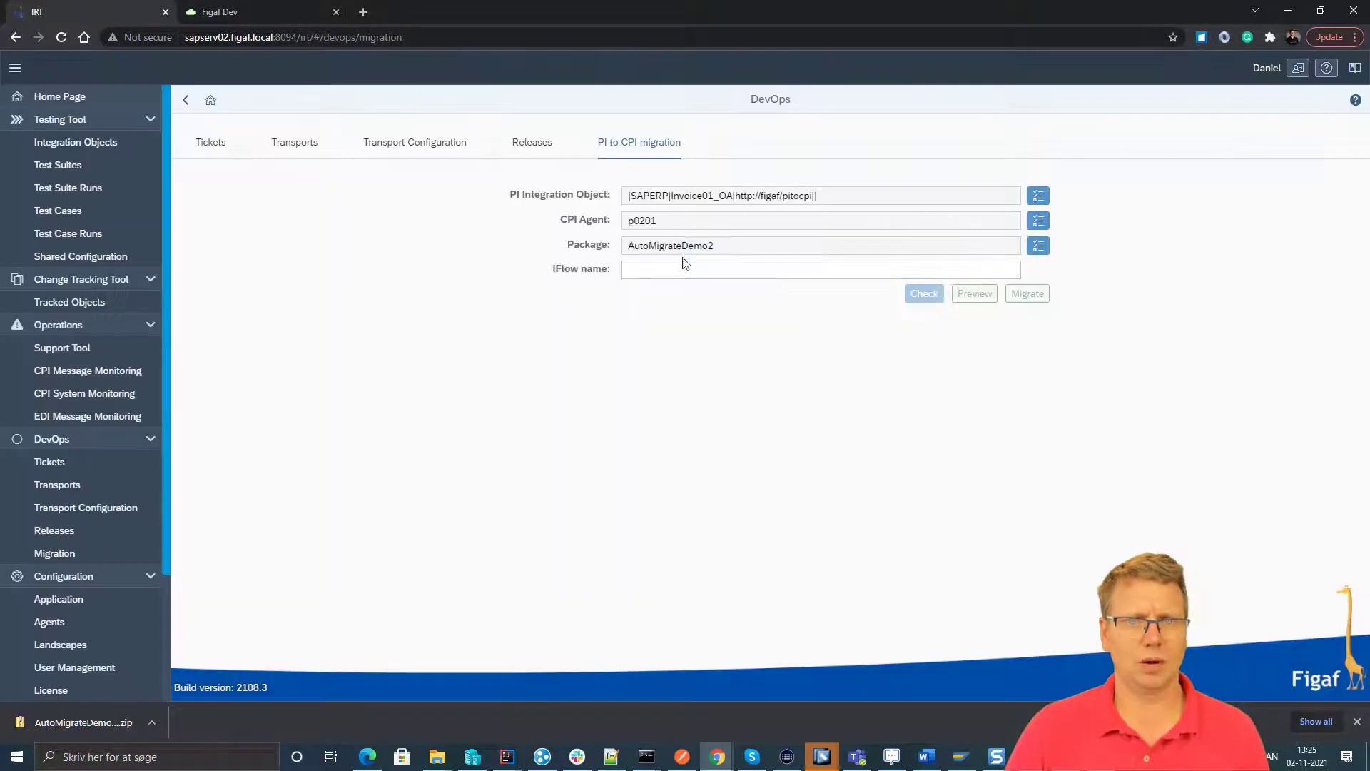
{"action": "left_click", "coordinate": [681, 269]}
{"action": "type", "text": "mIG"}
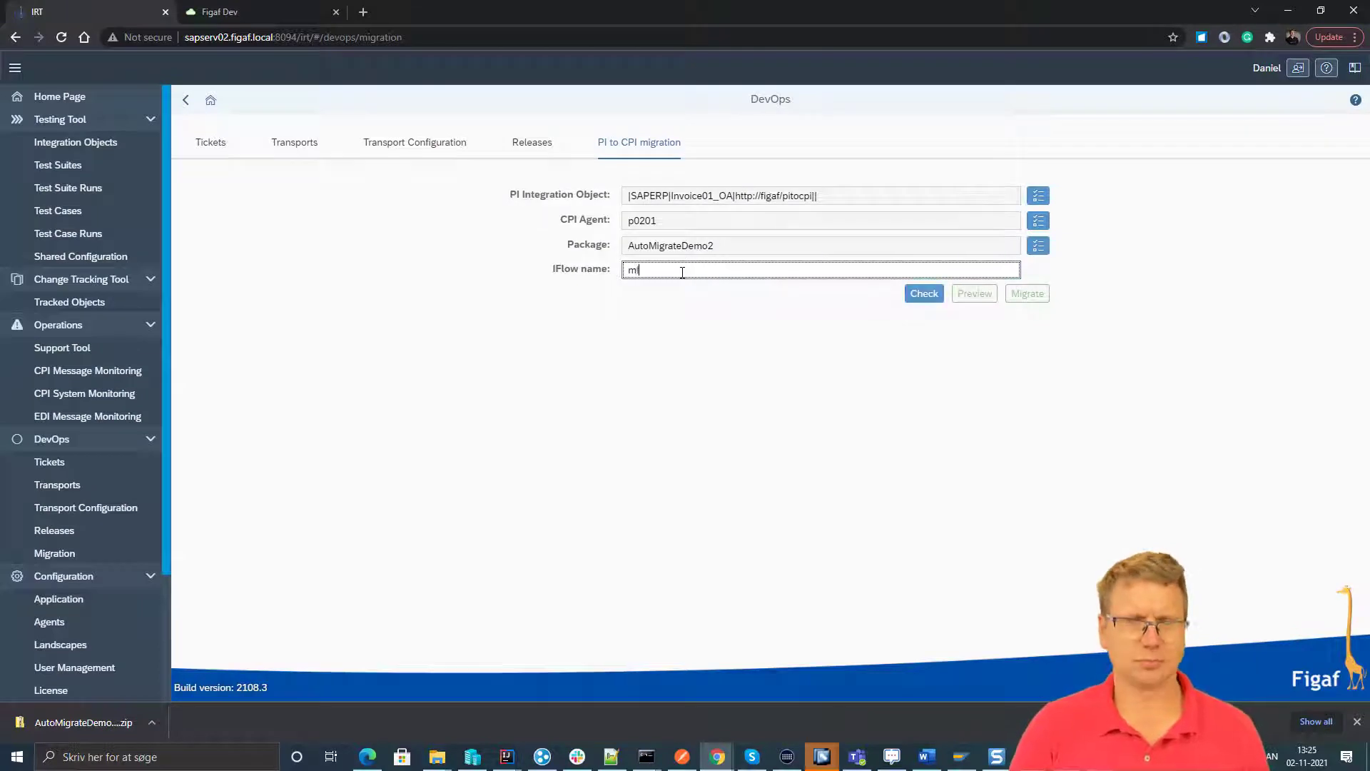
{"action": "key", "text": "BackSpace"}
{"action": "key", "text": "BackSpace"}
{"action": "key", "text": "BackSpace"}
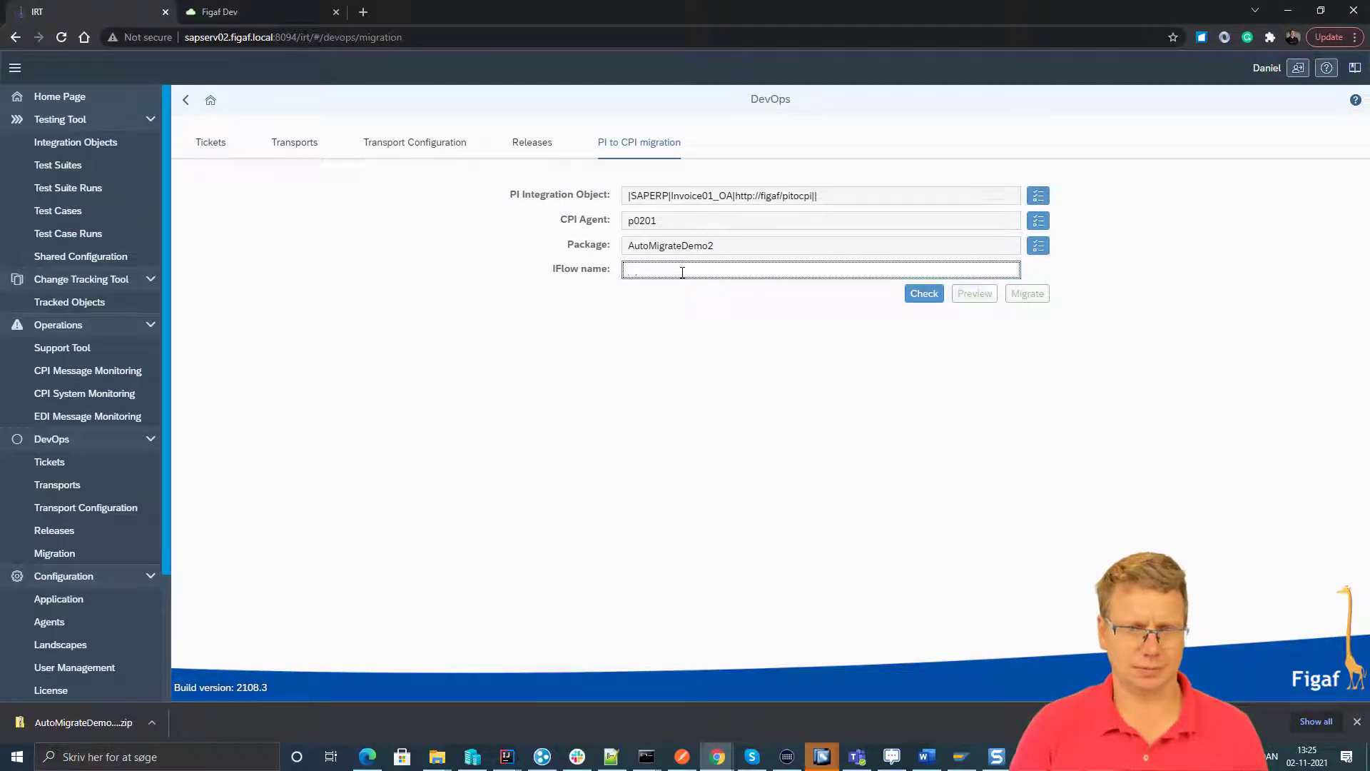
{"action": "type", "text": "MigrationDe"}
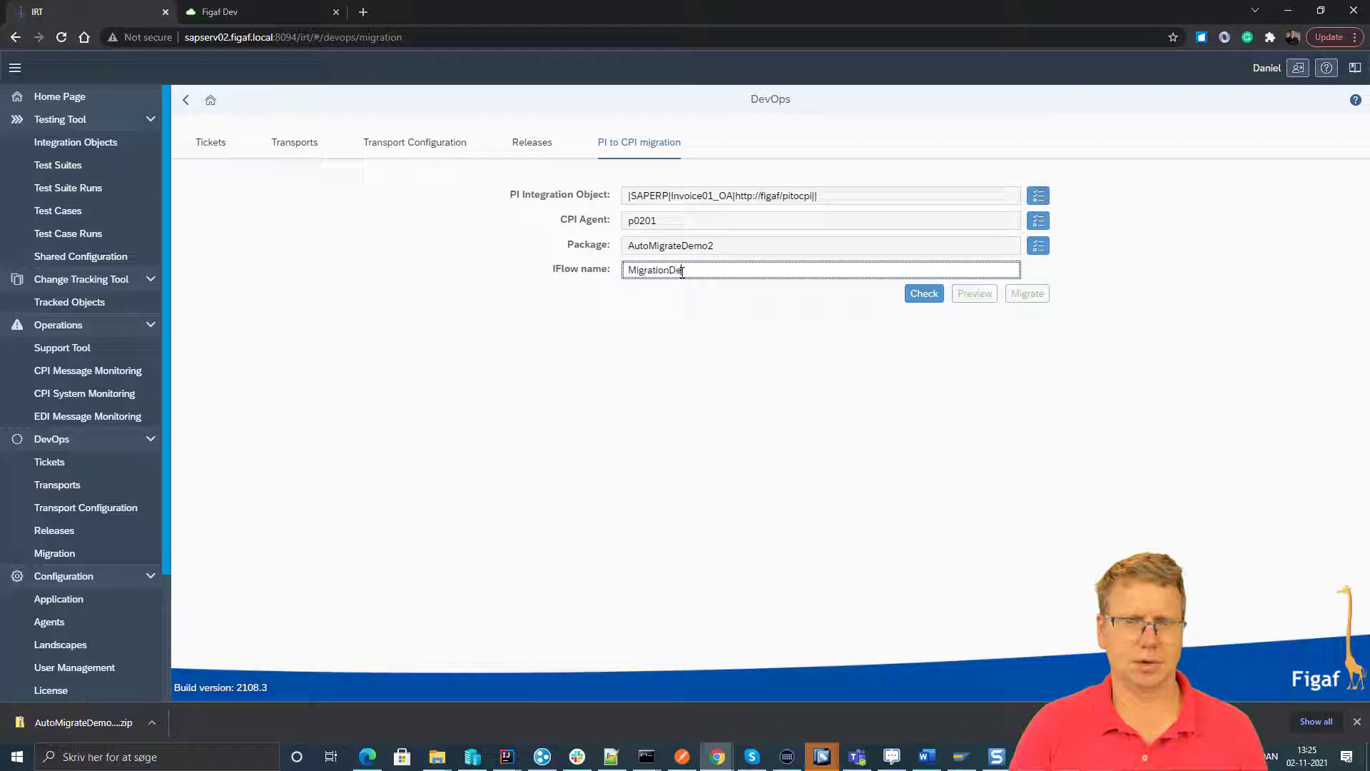
{"action": "type", "text": "mo2"}
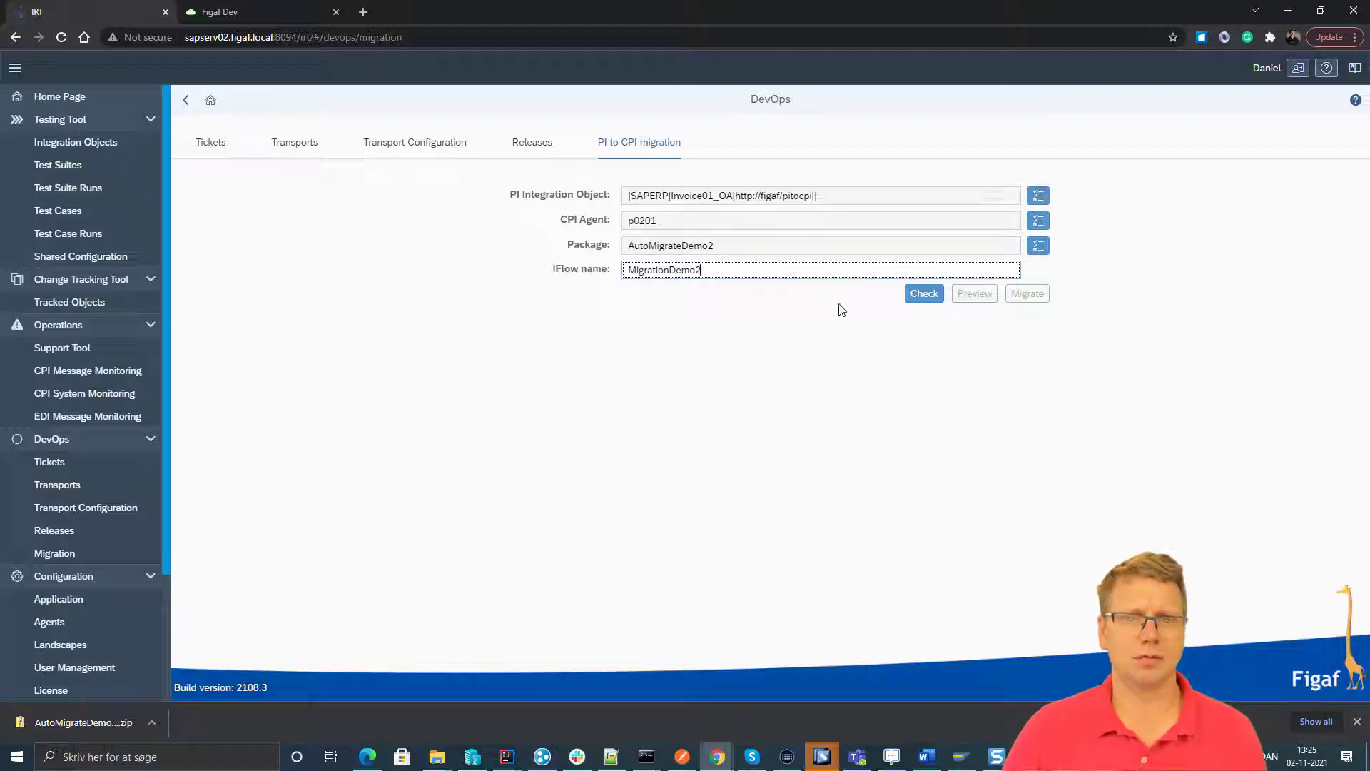
{"action": "left_click", "coordinate": [936, 294]}
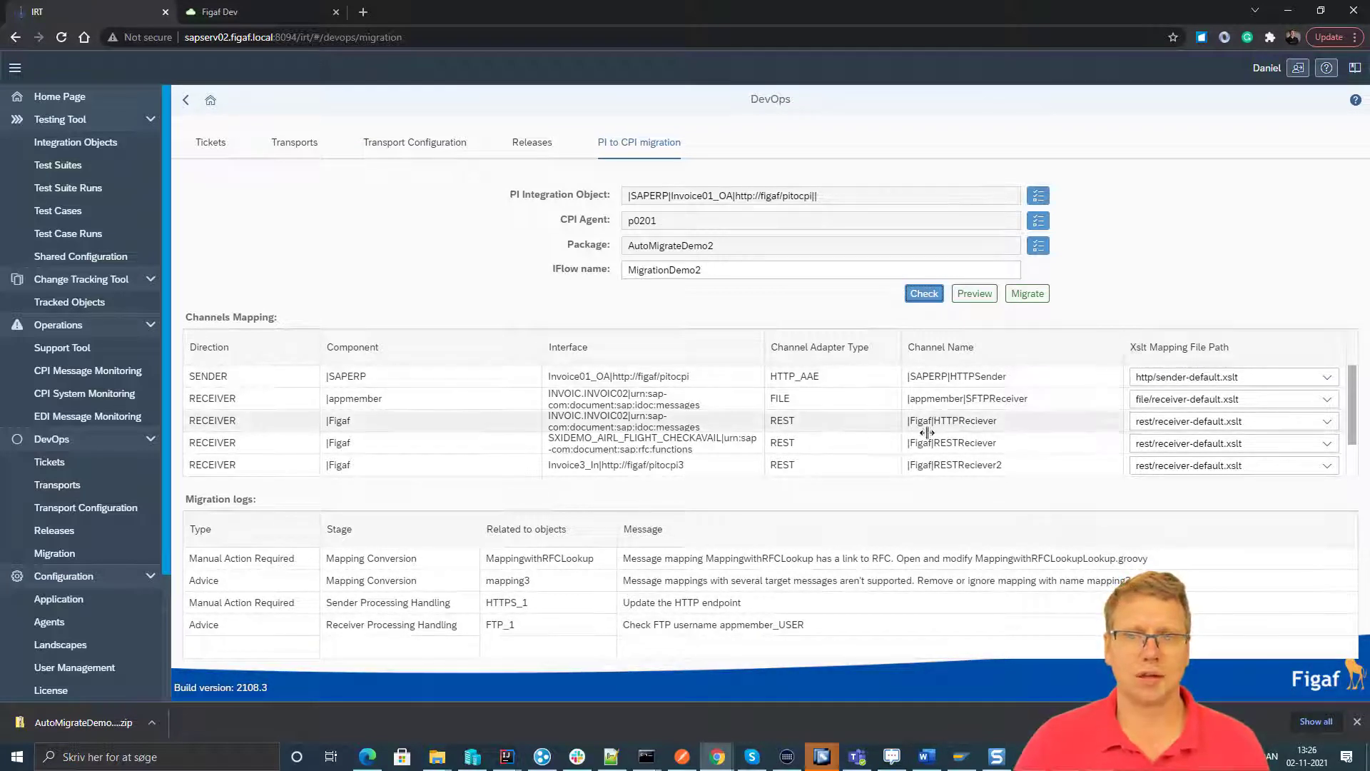
Change the RESTReciever channel's XSLT mapping from rest/receiver-default.xslt to idoc/sender-default.xslt
{"action": "left_click", "coordinate": [1164, 445]}
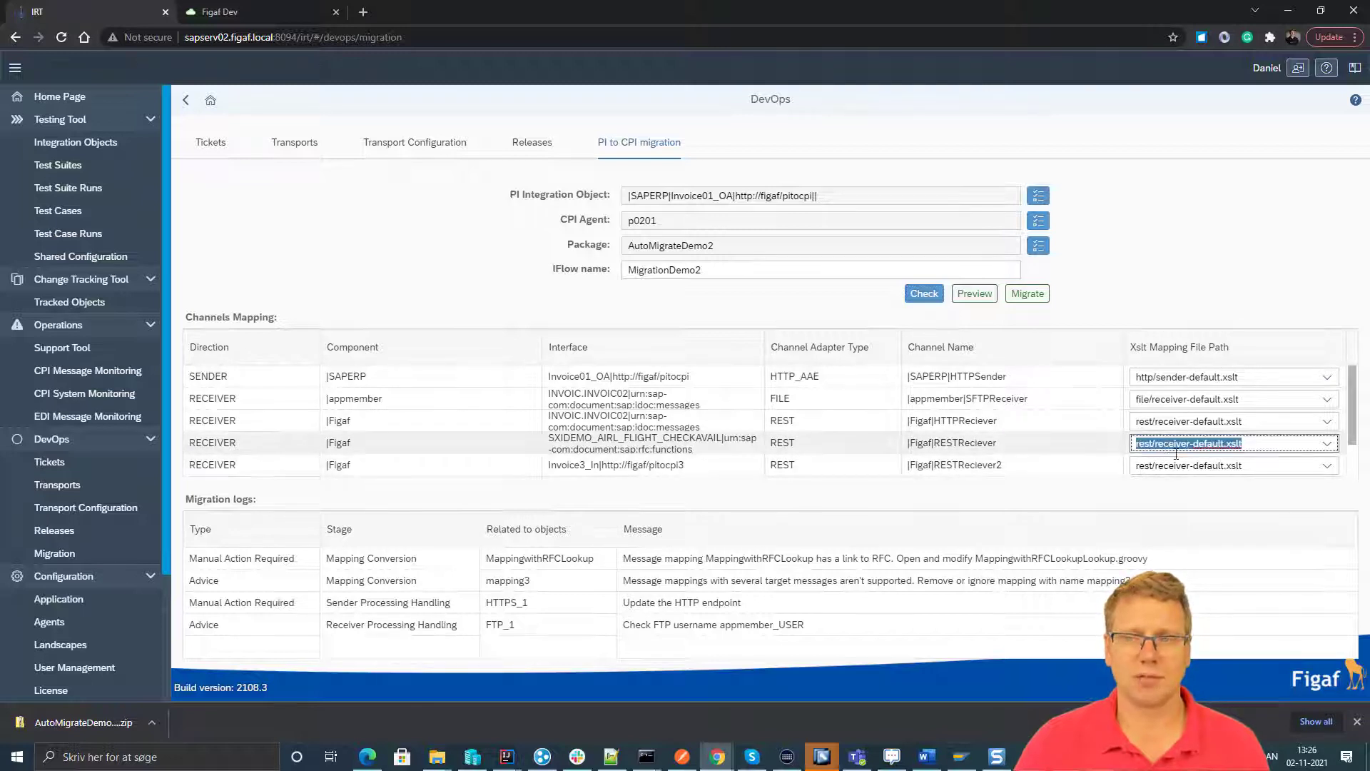
{"action": "left_click", "coordinate": [1325, 444]}
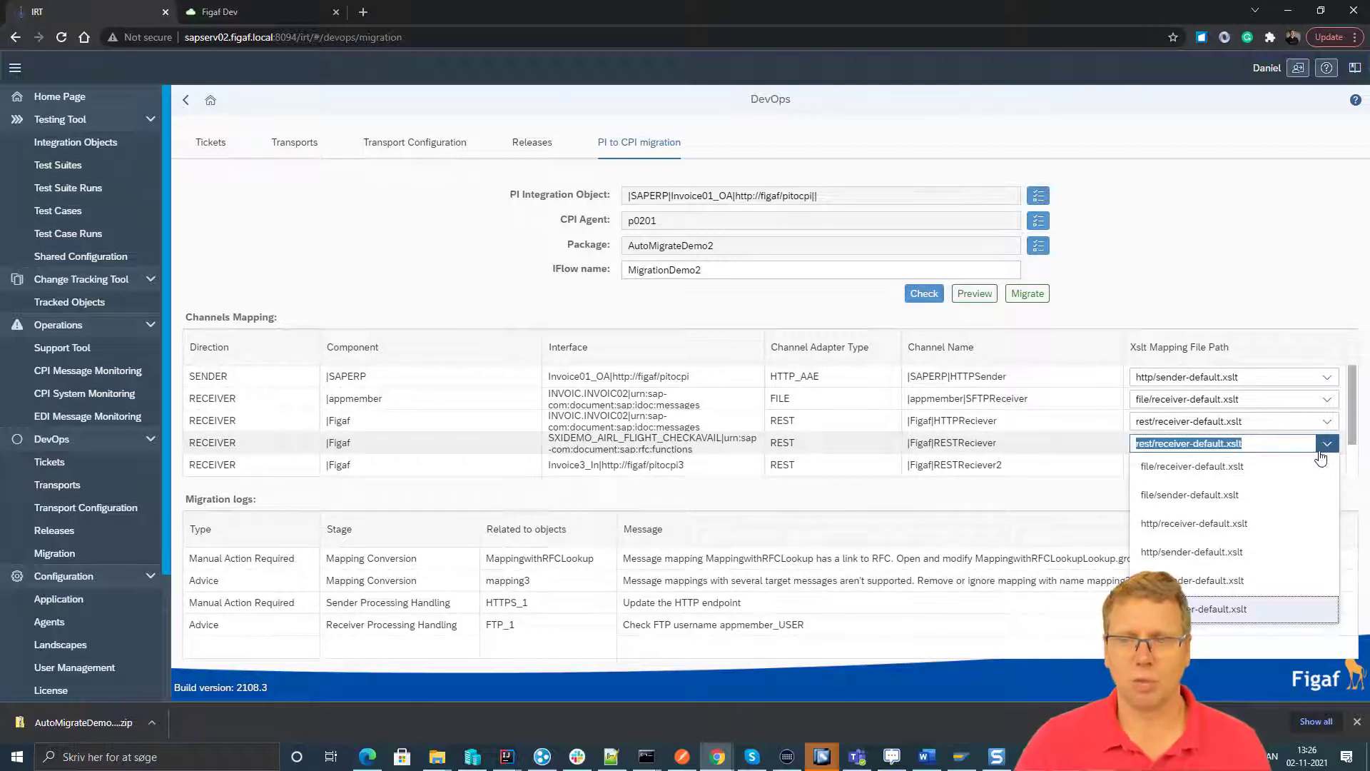
{"action": "left_click", "coordinate": [1277, 581]}
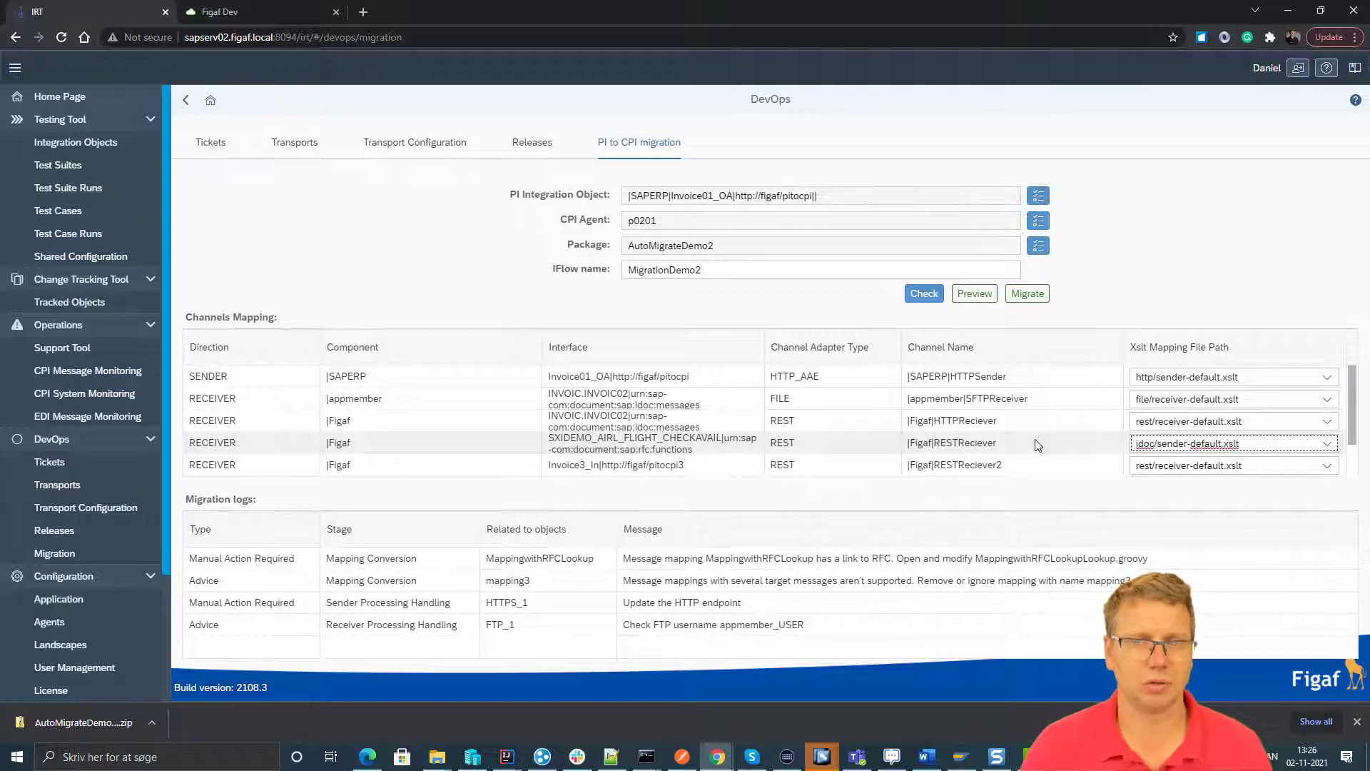
Preview the generated iFlow diagram, show its minimap and pan back to the starting branches
{"action": "left_click", "coordinate": [975, 294]}
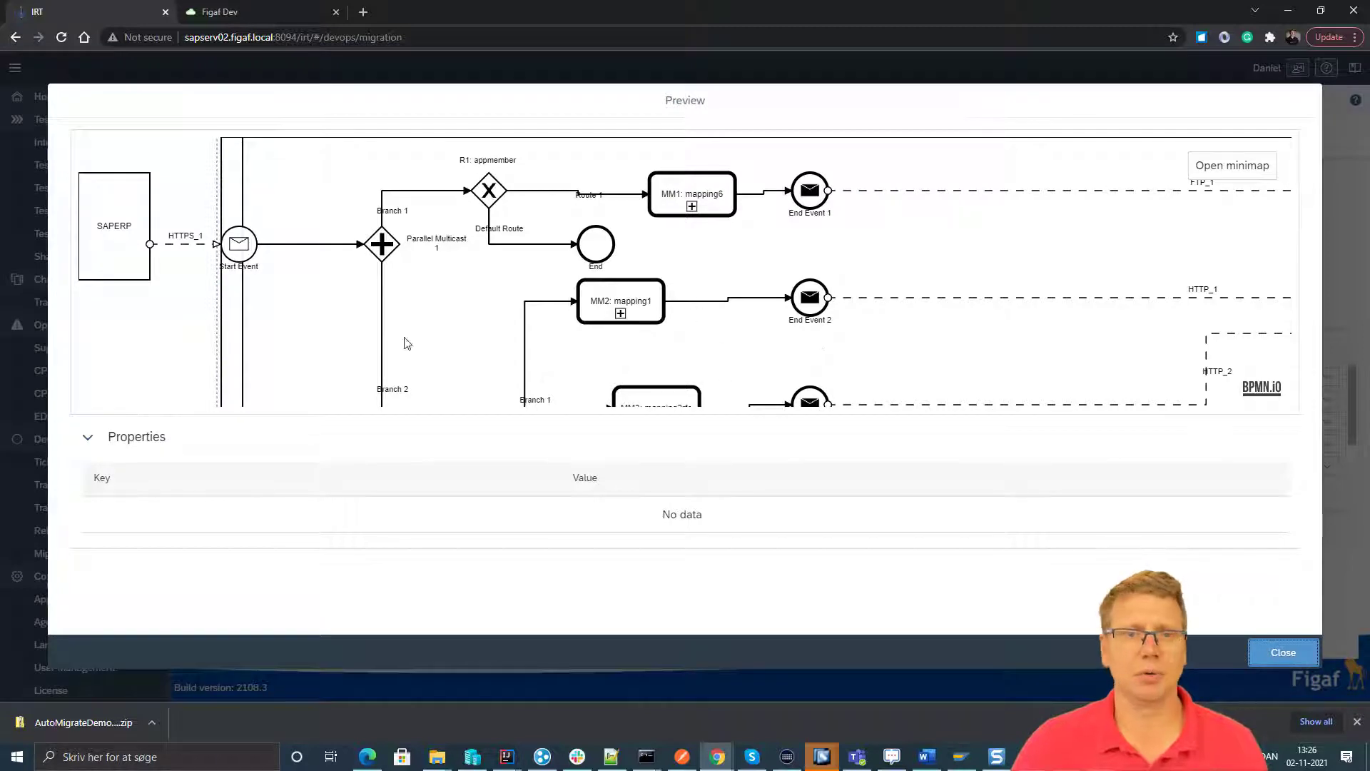
{"action": "scroll", "coordinate": [451, 308], "scroll_direction": "down", "scroll_amount": 6}
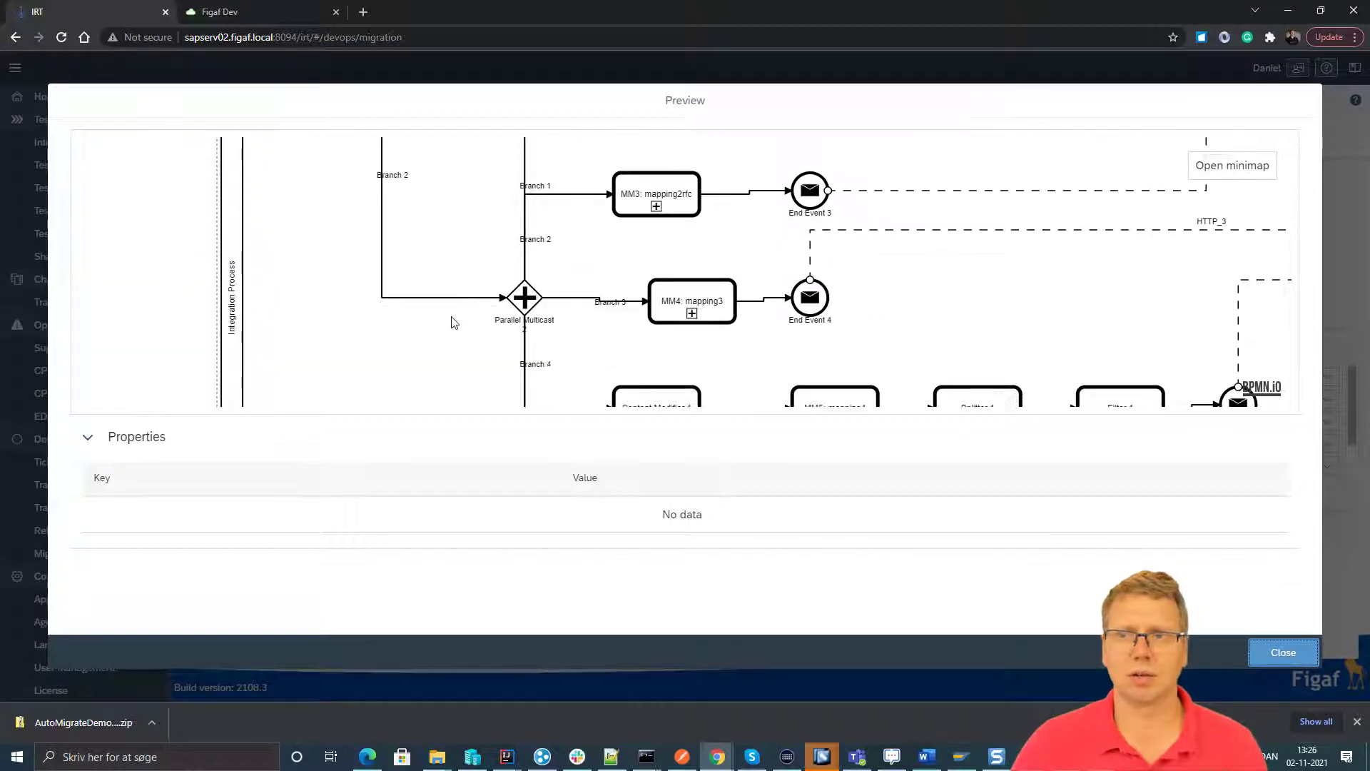
{"action": "left_click", "coordinate": [1233, 171]}
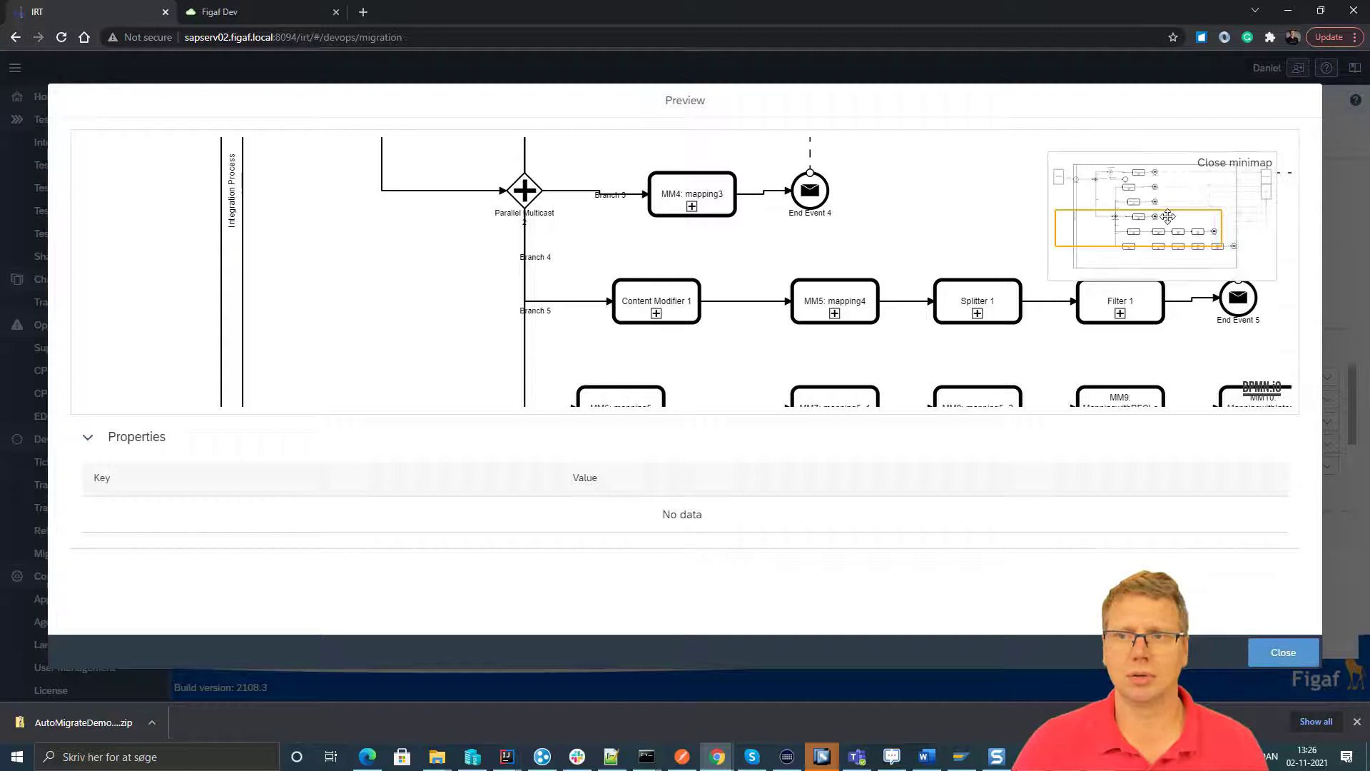
{"action": "left_click_drag", "start_coordinate": [1168, 216], "coordinate": [1169, 171]}
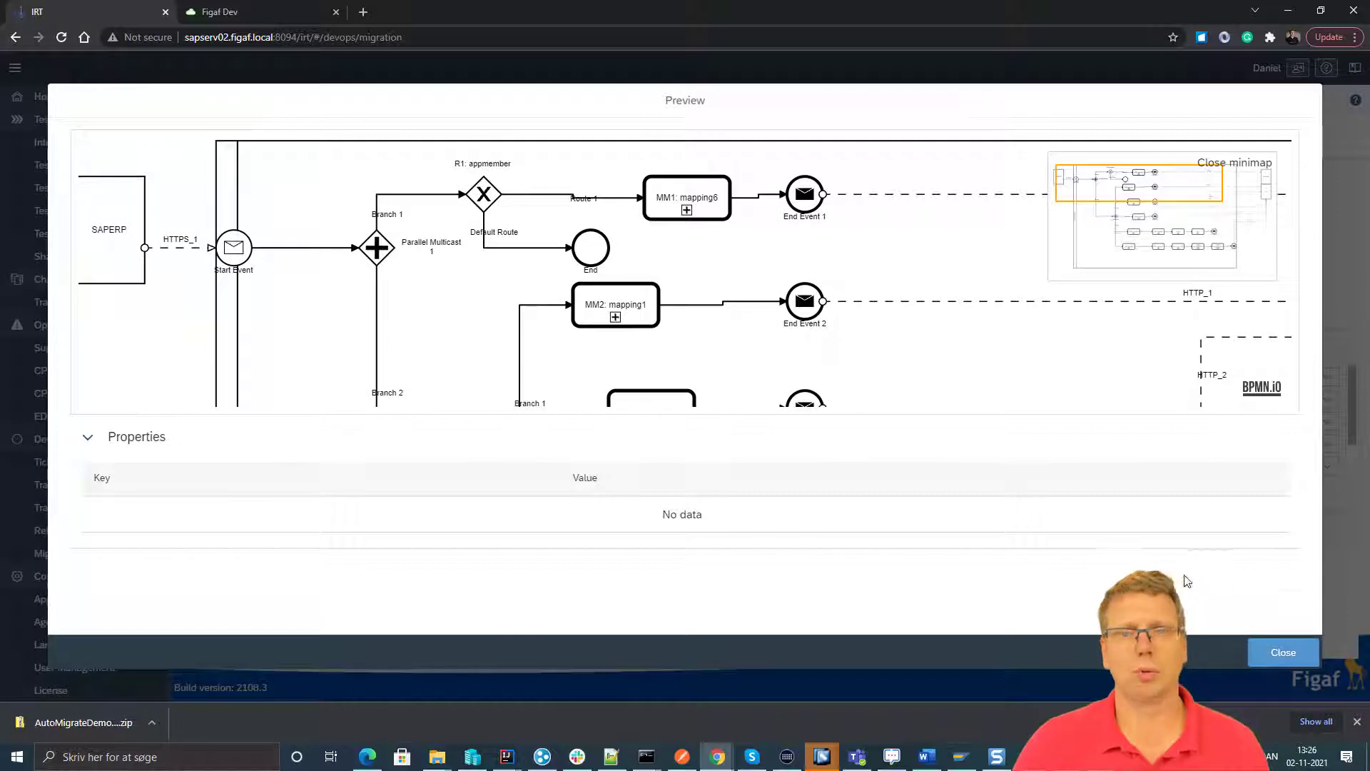
Close the preview and migrate the PI object into the new MigrationDemo2 iFlow
{"action": "left_click", "coordinate": [1282, 654]}
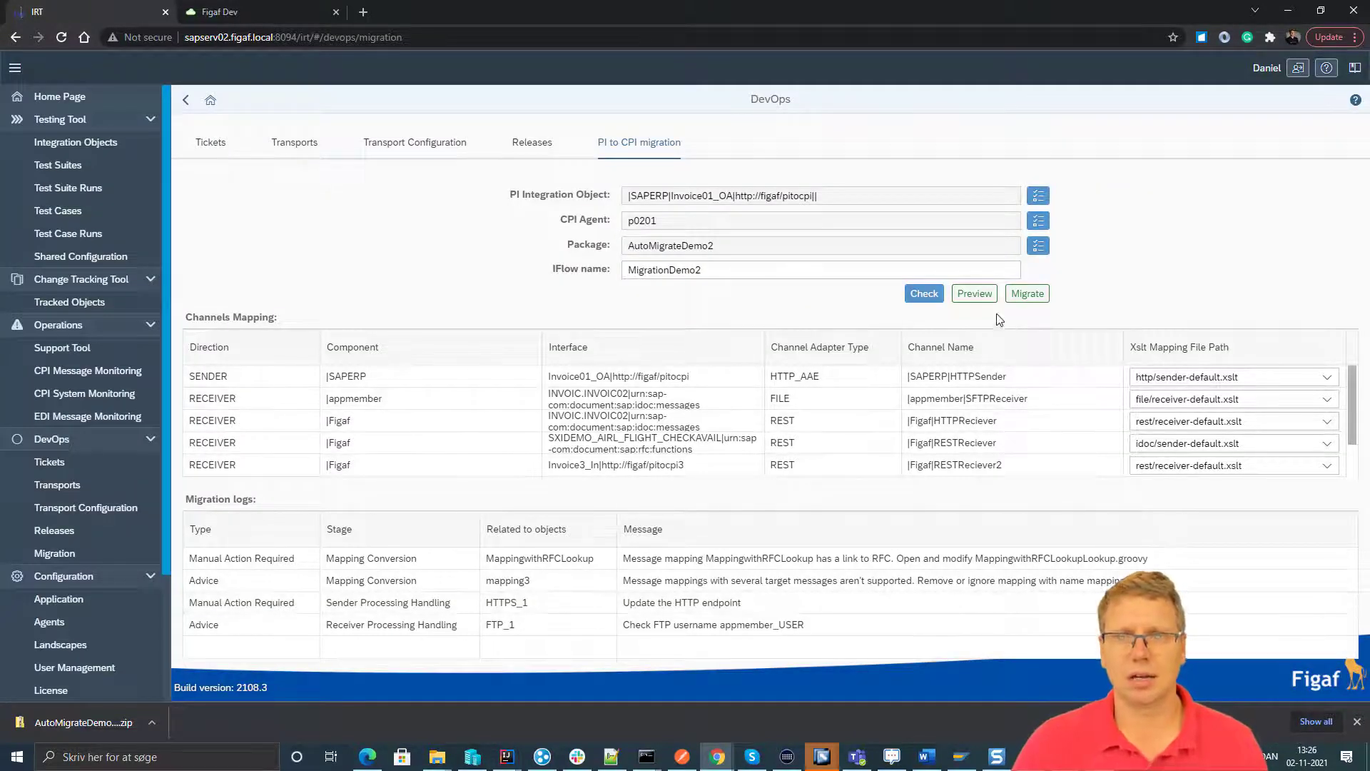
{"action": "double_click", "coordinate": [764, 269]}
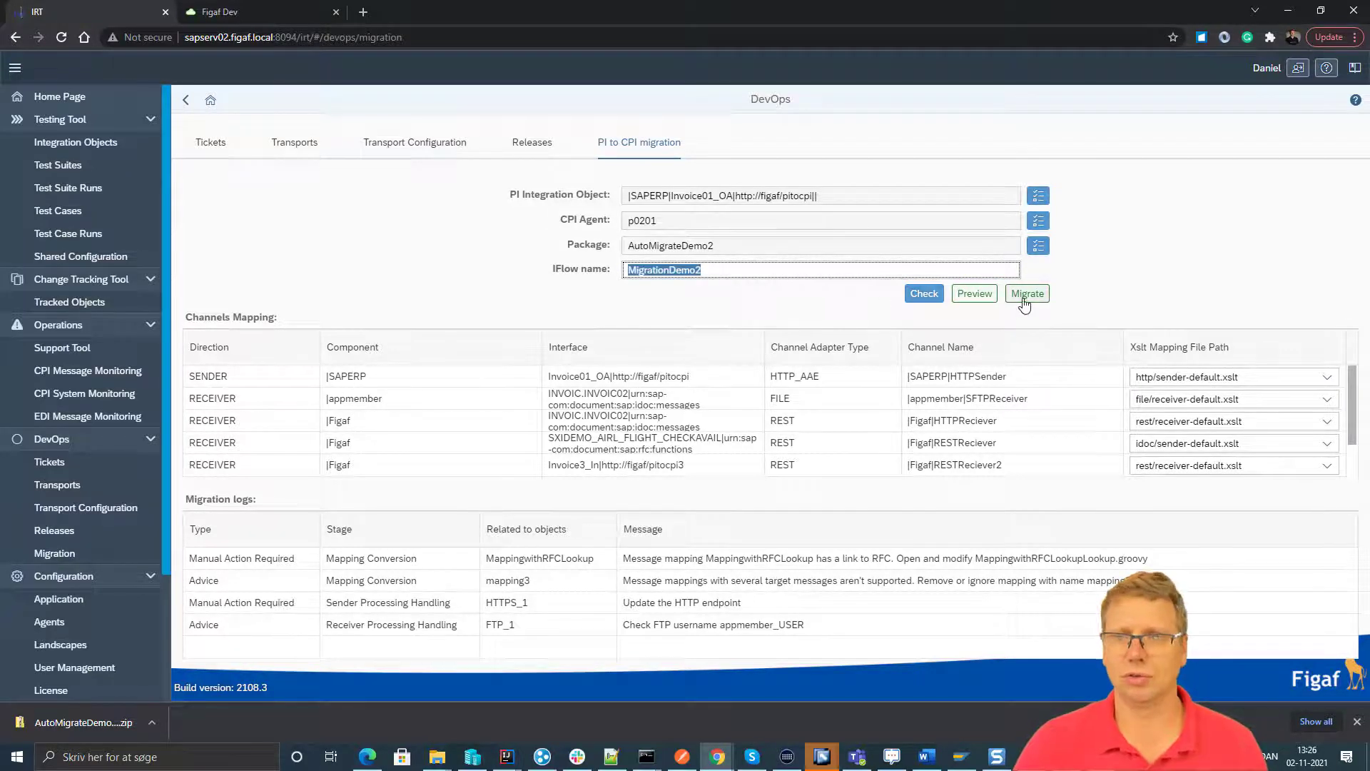
{"action": "left_click", "coordinate": [1025, 298]}
{"action": "left_click", "coordinate": [1022, 303]}
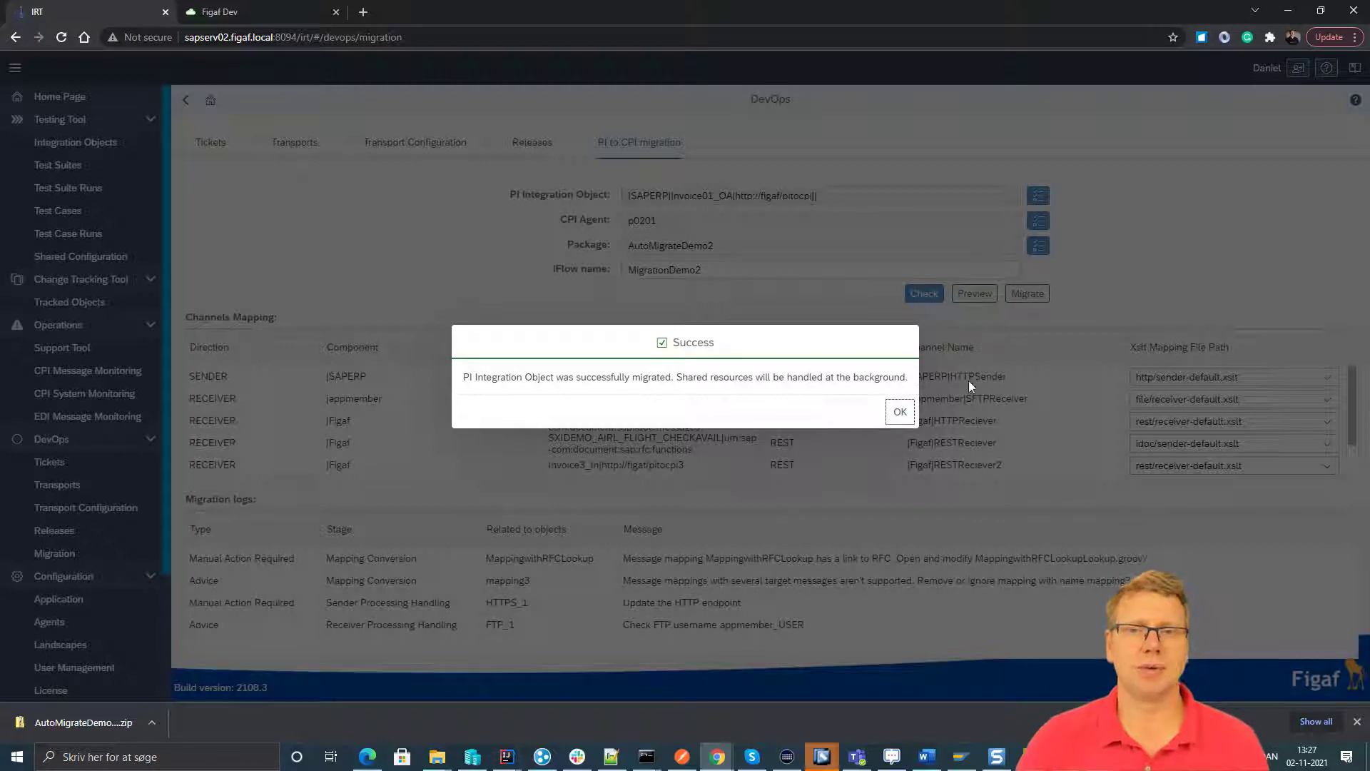
Dismiss the success message, open MigrationDemo2 from the AutoMigrateDemo2 artifacts and select router R1
{"action": "left_click", "coordinate": [900, 411]}
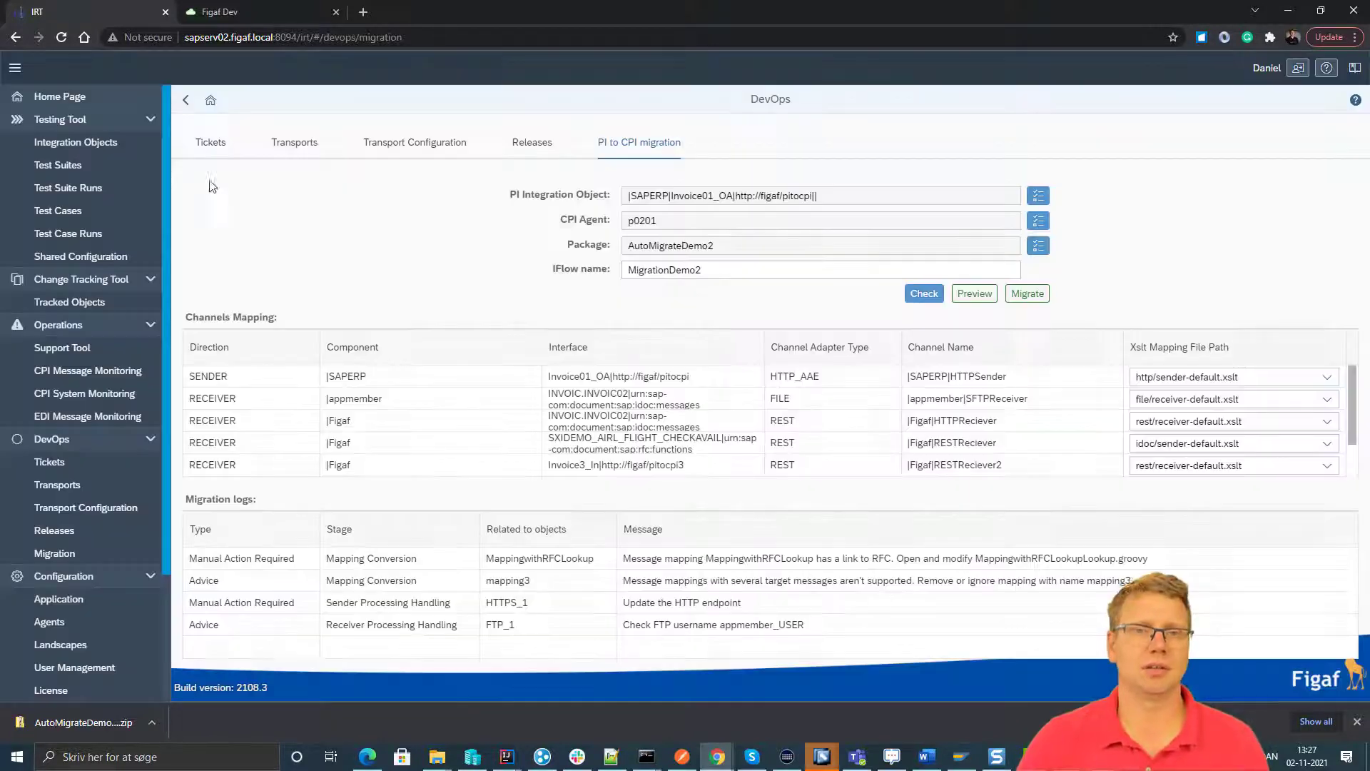
{"action": "left_click", "coordinate": [246, 14]}
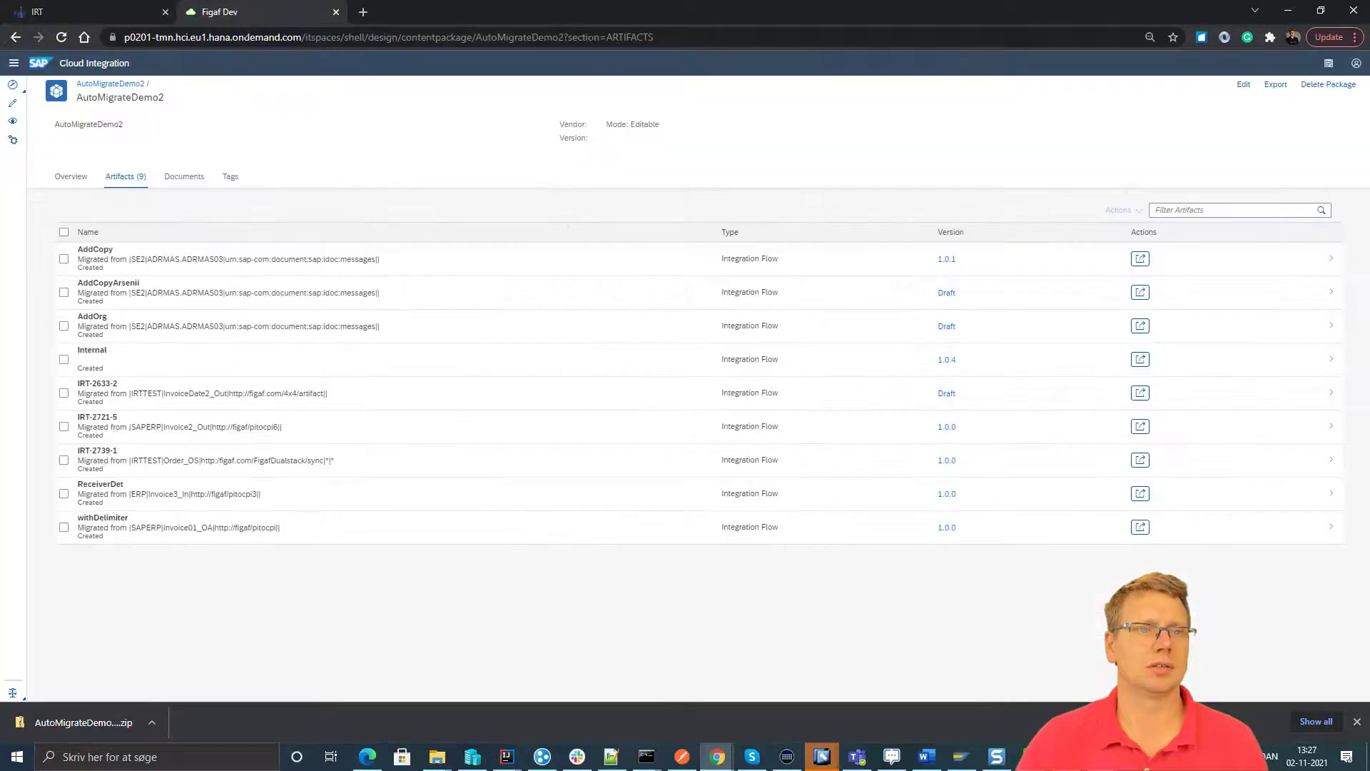
{"action": "left_click", "coordinate": [61, 37]}
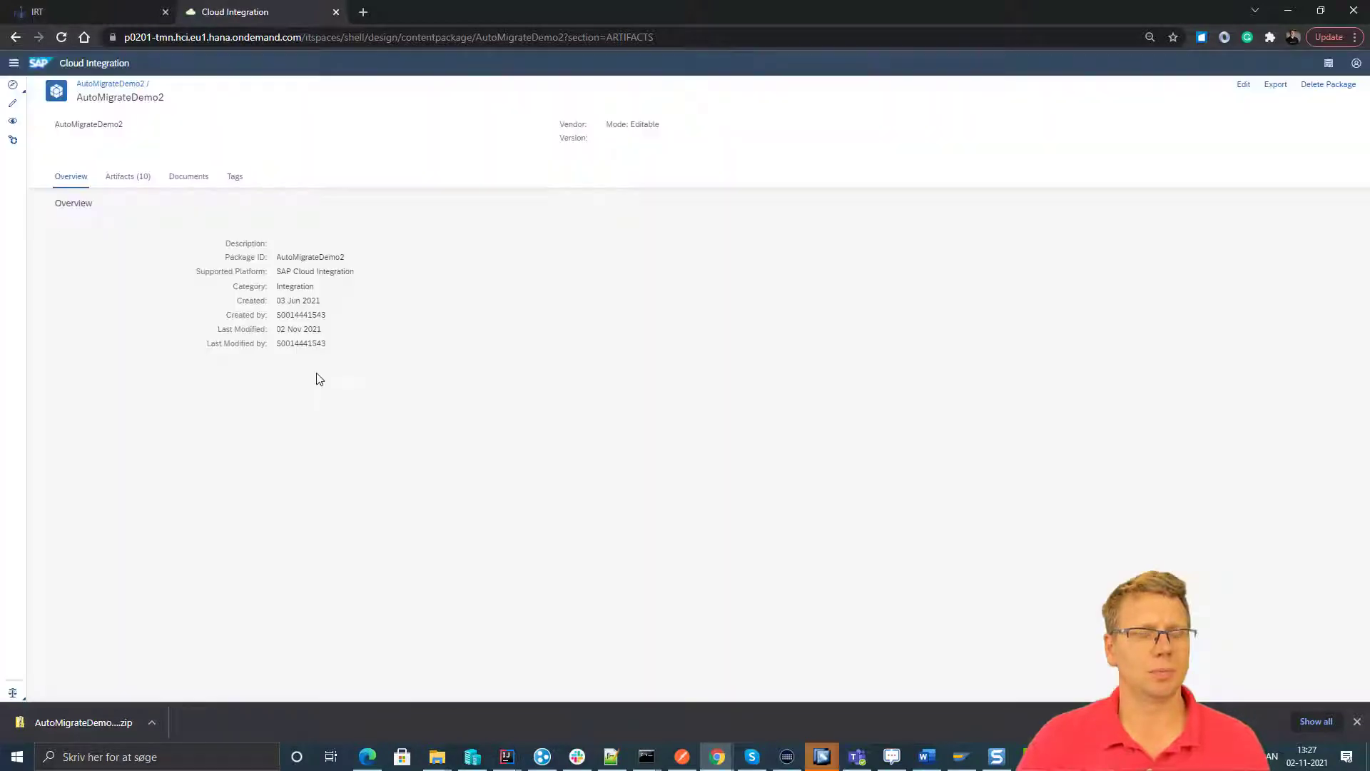
{"action": "left_click", "coordinate": [132, 178]}
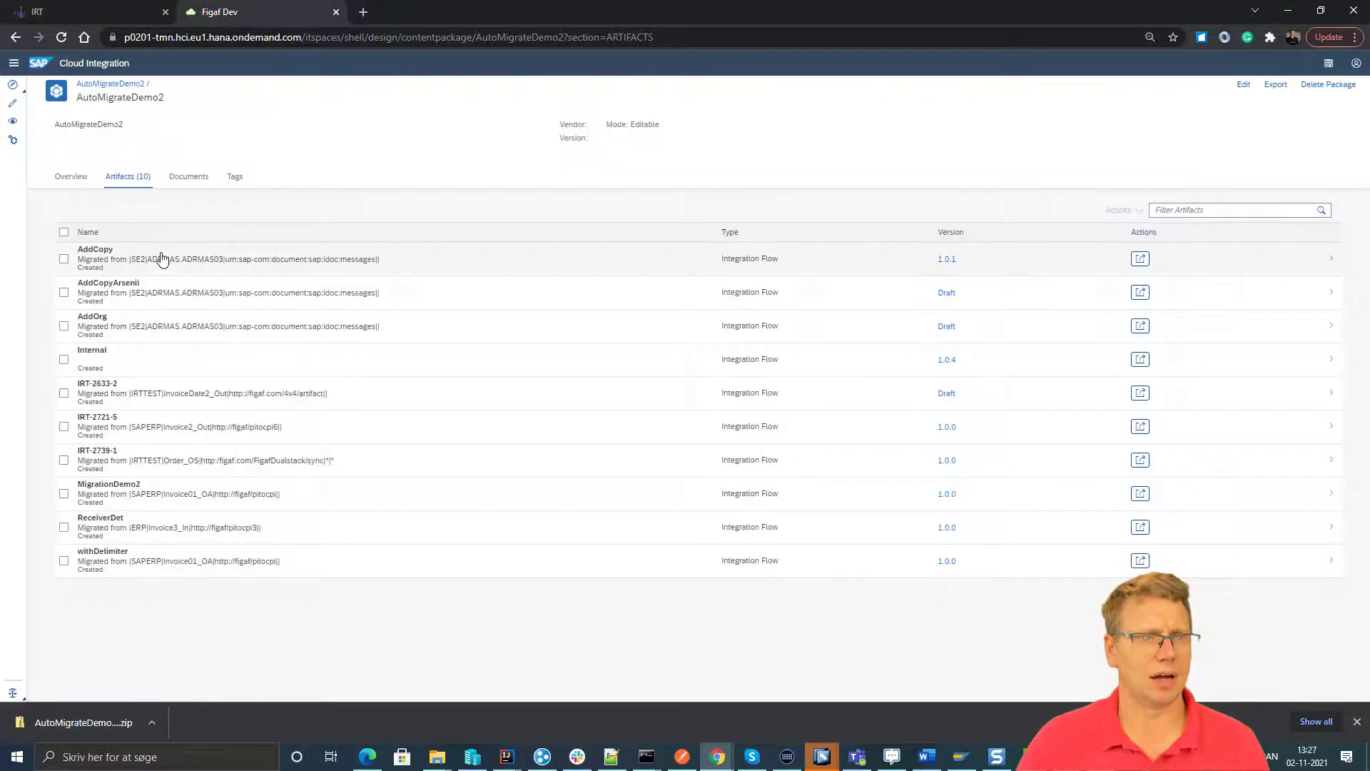
{"action": "left_click", "coordinate": [201, 497]}
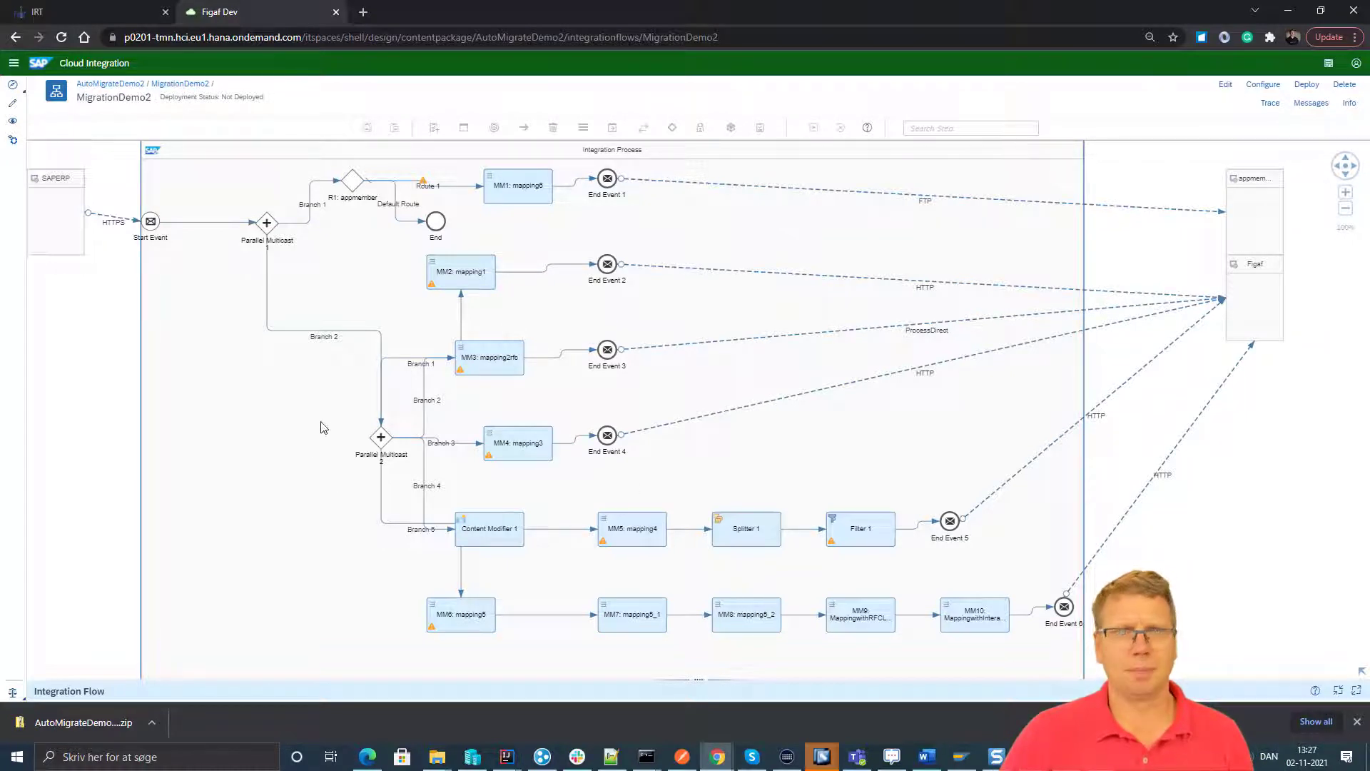
{"action": "left_click", "coordinate": [352, 182]}
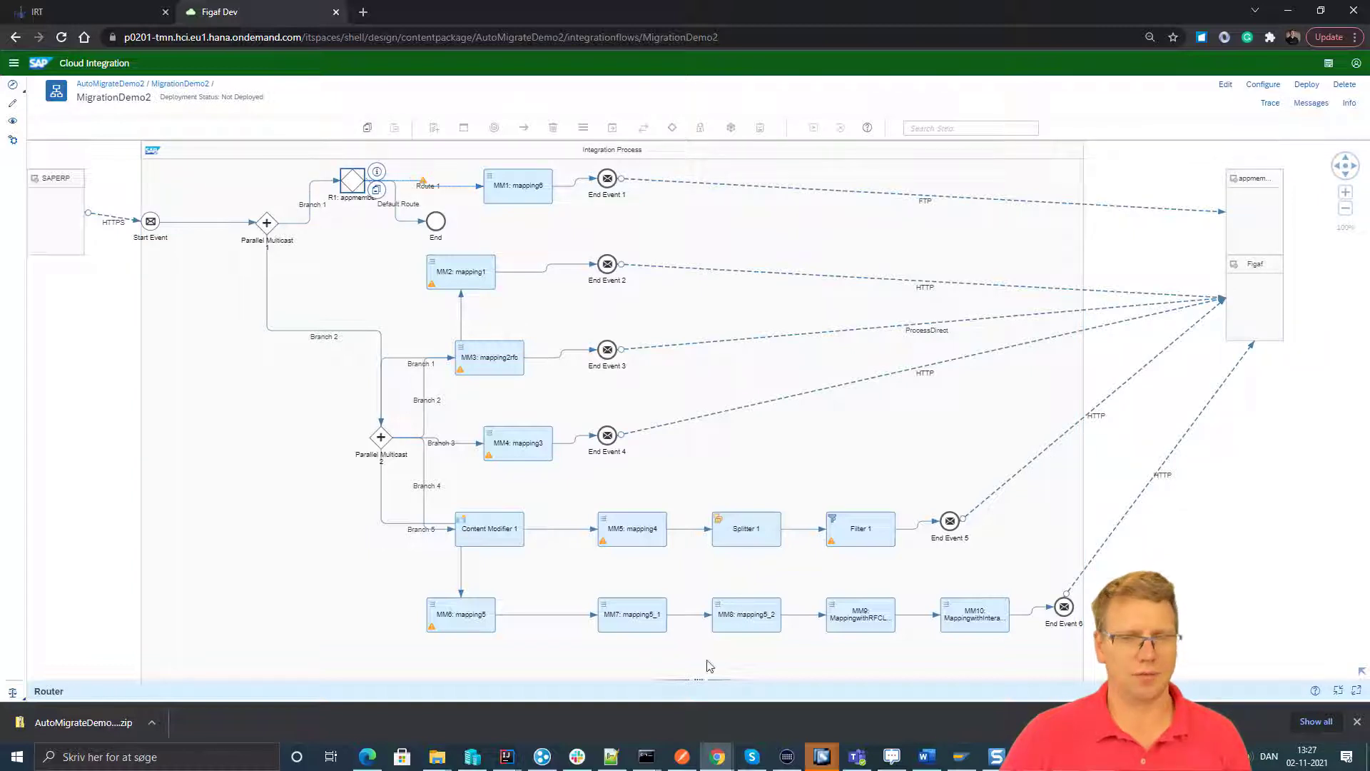
Review the Router's routing conditions, highlighting the Route 1 expression
{"action": "left_click_drag", "start_coordinate": [740, 679], "coordinate": [713, 431]}
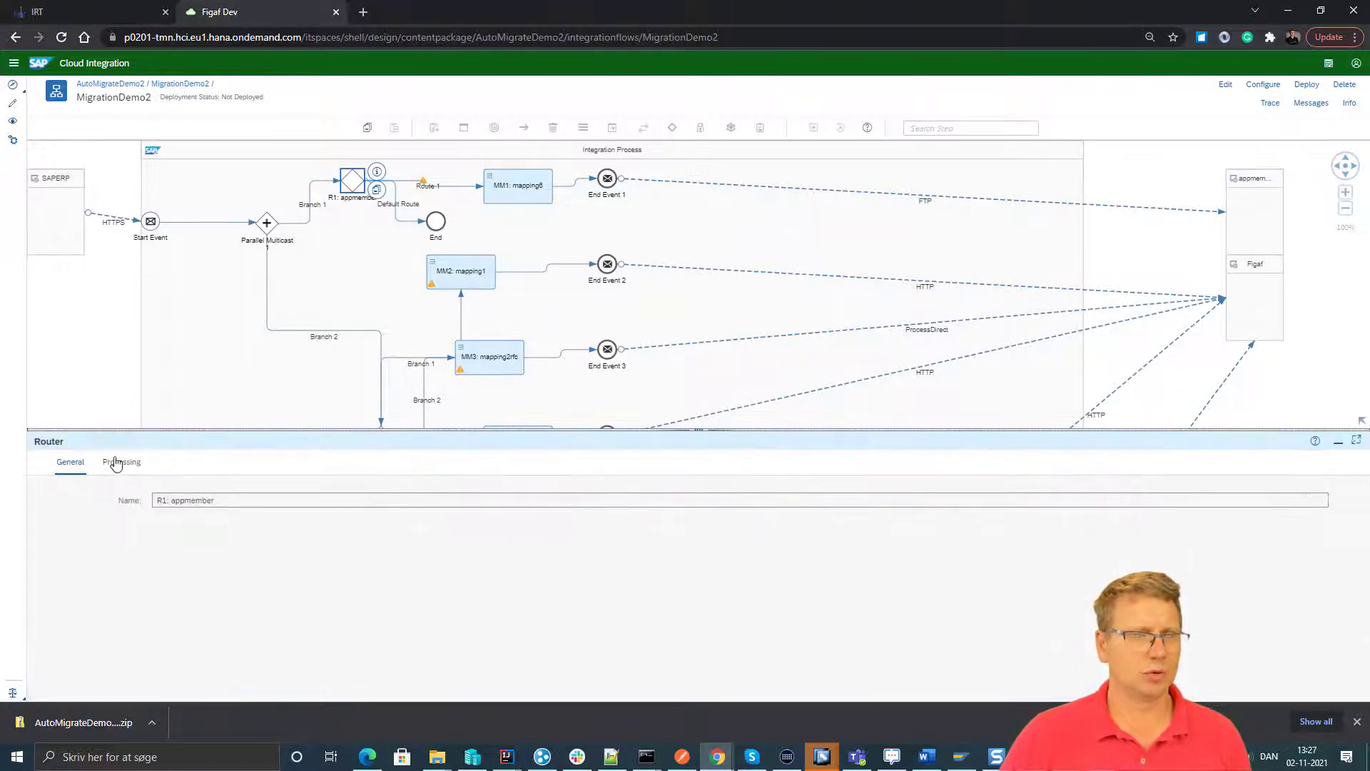
{"action": "left_click", "coordinate": [118, 463]}
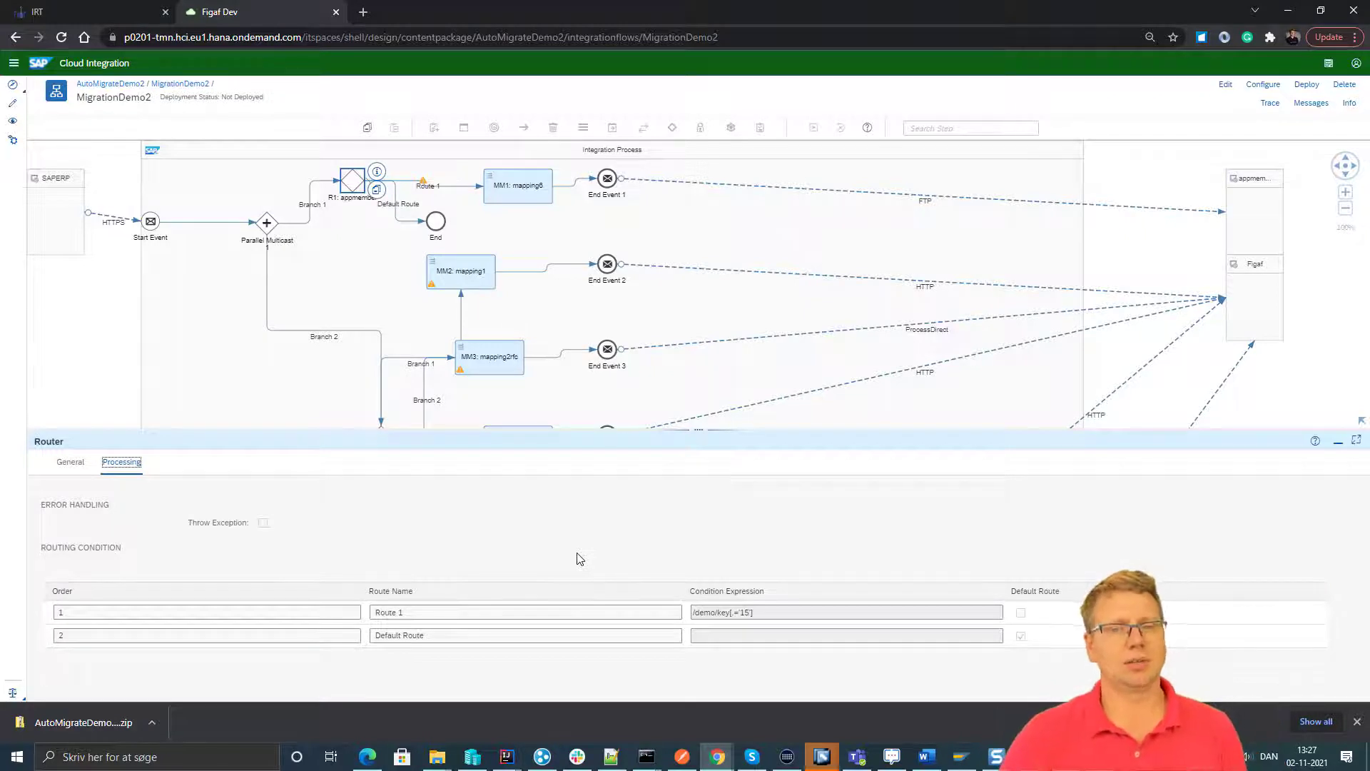
{"action": "left_click_drag", "start_coordinate": [777, 616], "coordinate": [630, 616]}
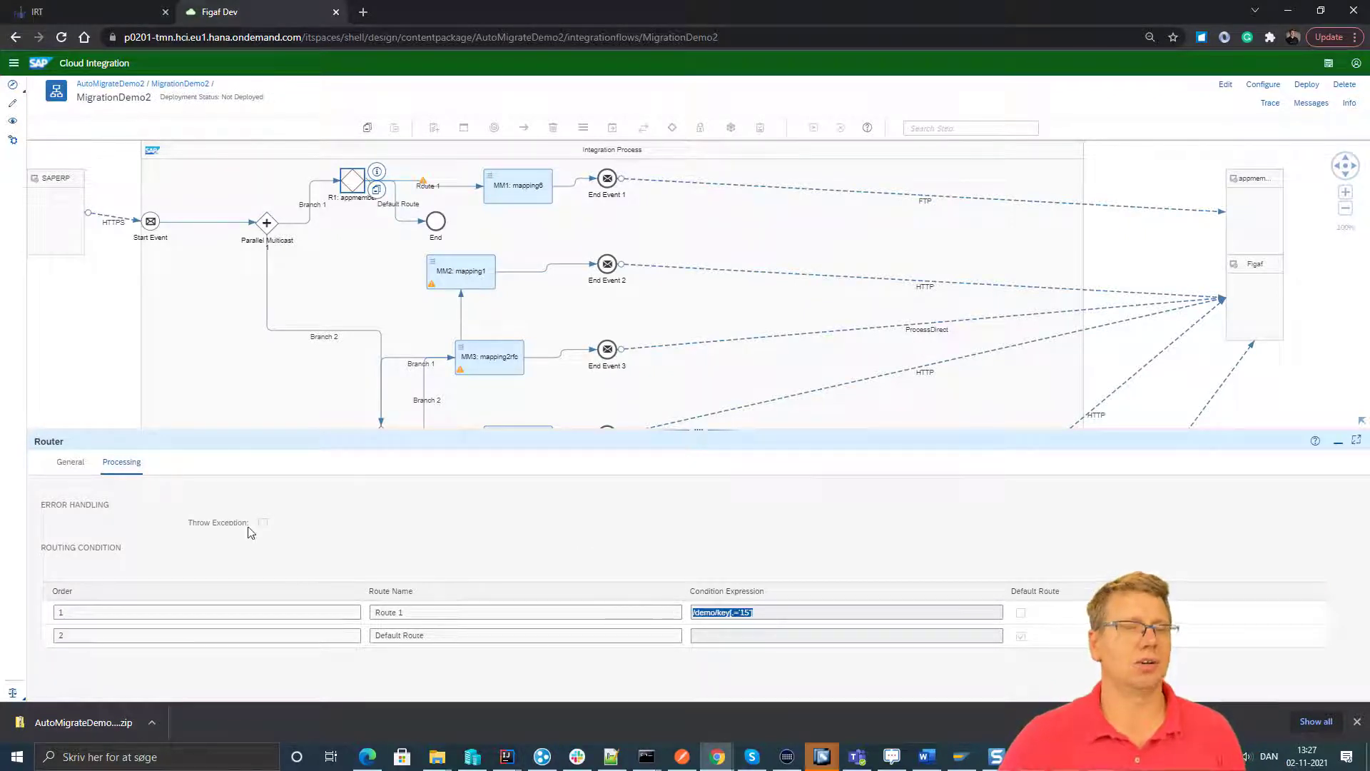
Open the mapping6 message mapping used by step MM1
{"action": "left_click", "coordinate": [533, 194]}
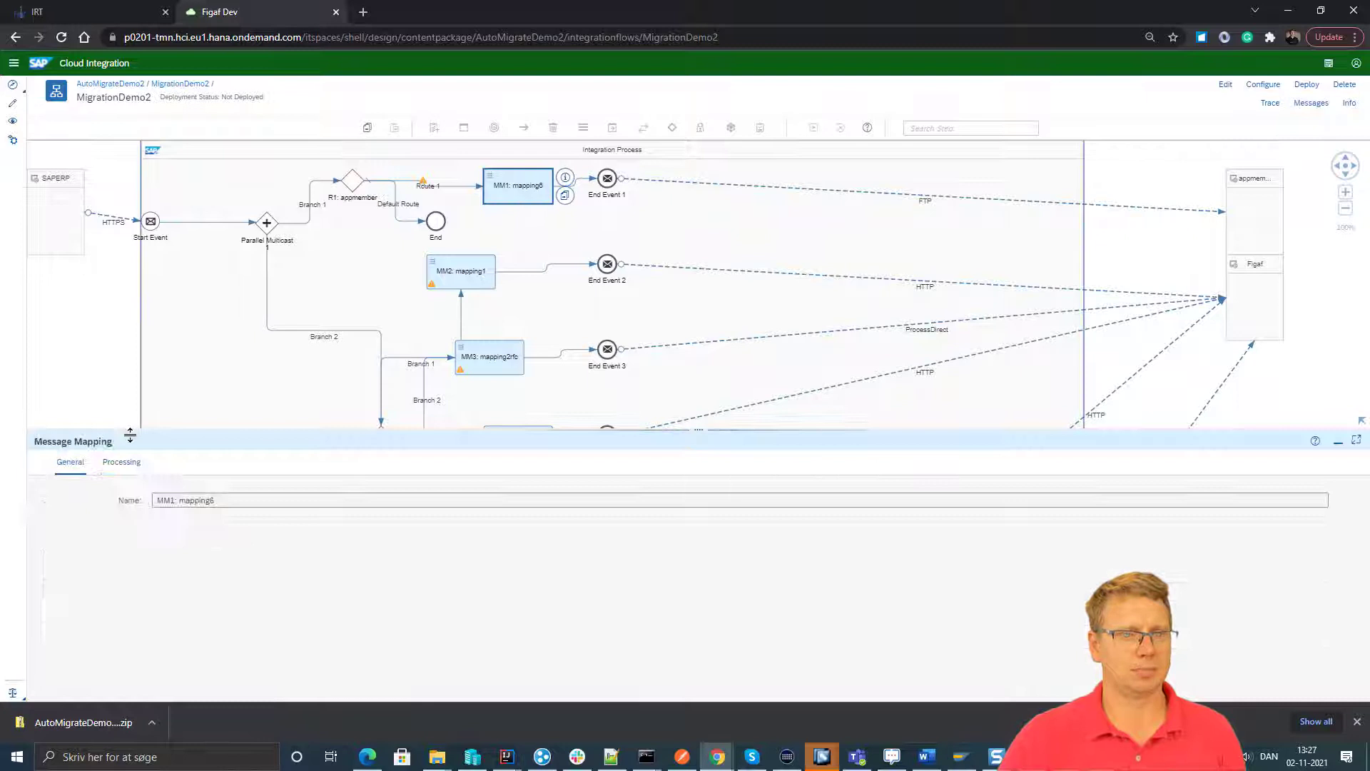
{"action": "left_click", "coordinate": [121, 462]}
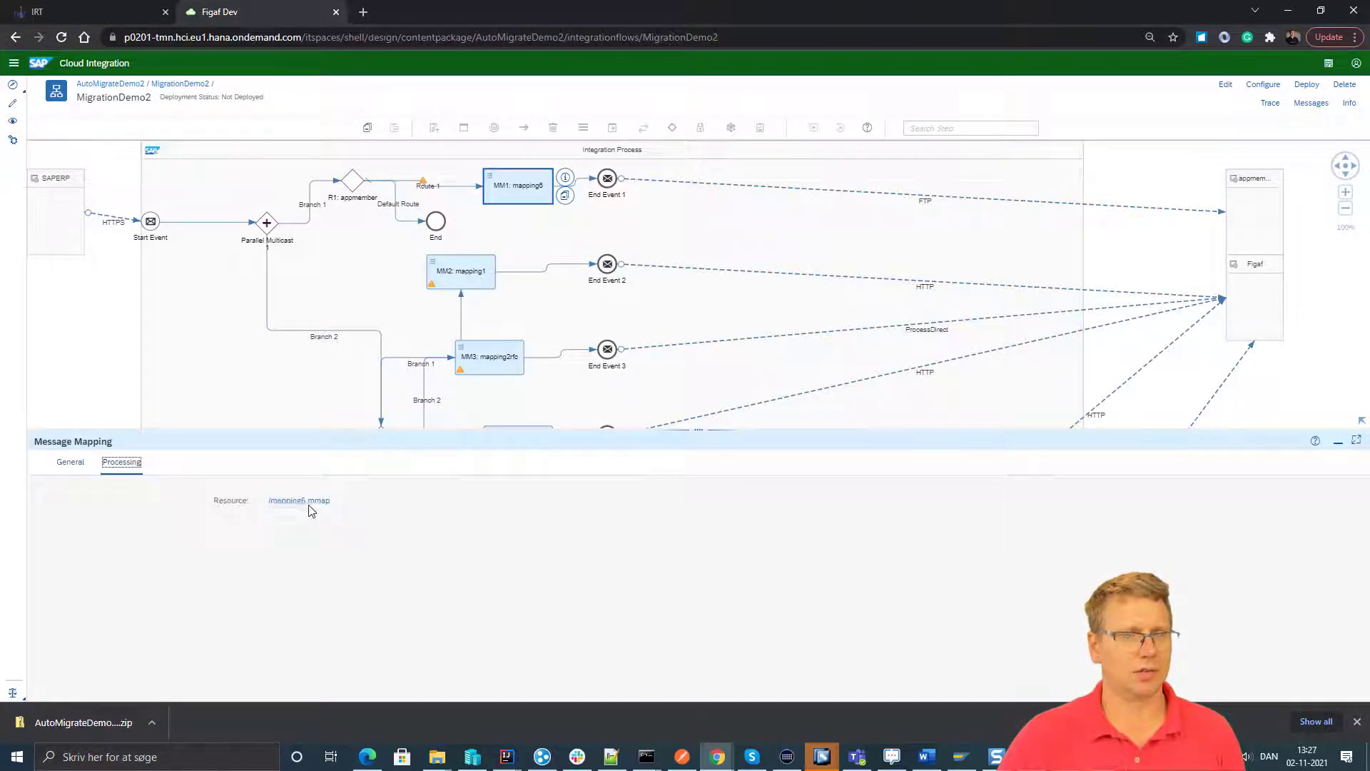
{"action": "left_click", "coordinate": [309, 504]}
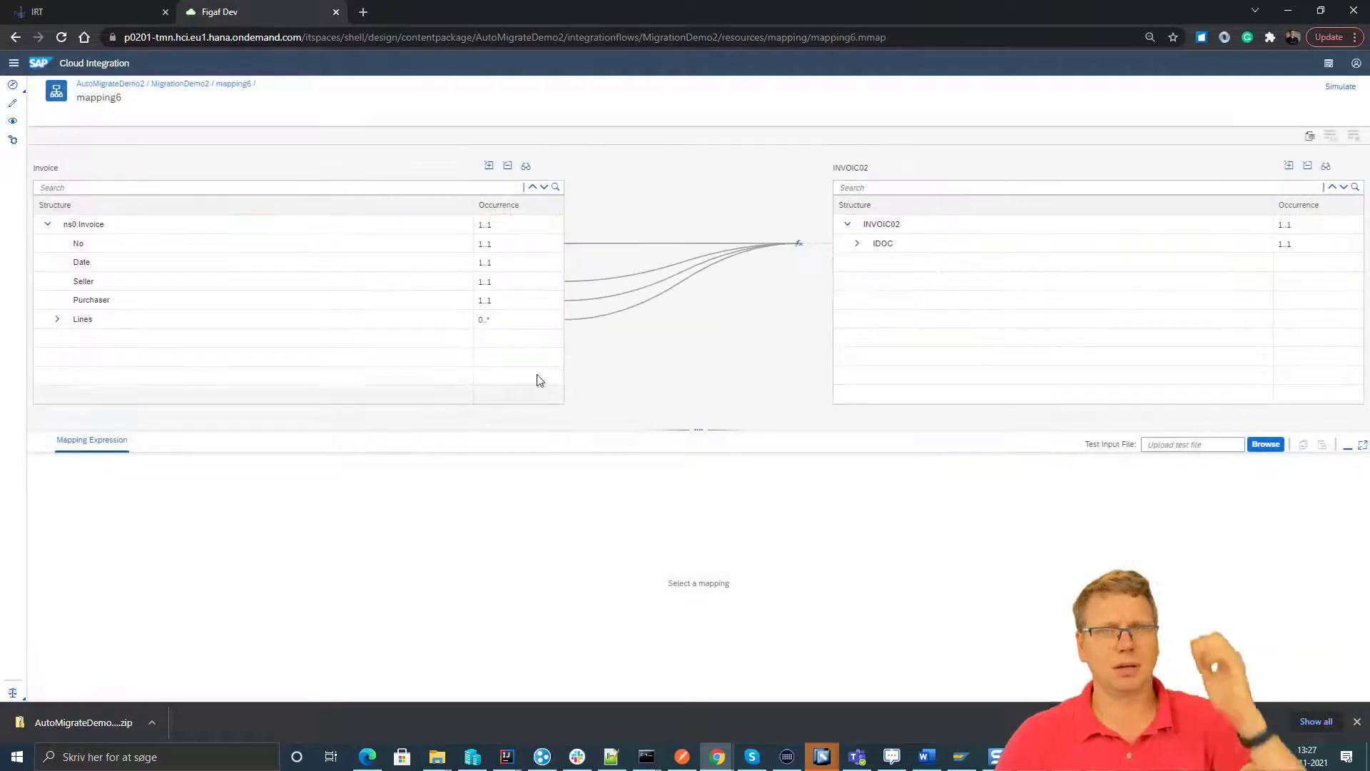
Expand the target IDOC and E1EDK01 nodes and show the ACTION field's mapping
{"action": "left_click", "coordinate": [856, 245]}
{"action": "left_click", "coordinate": [855, 246]}
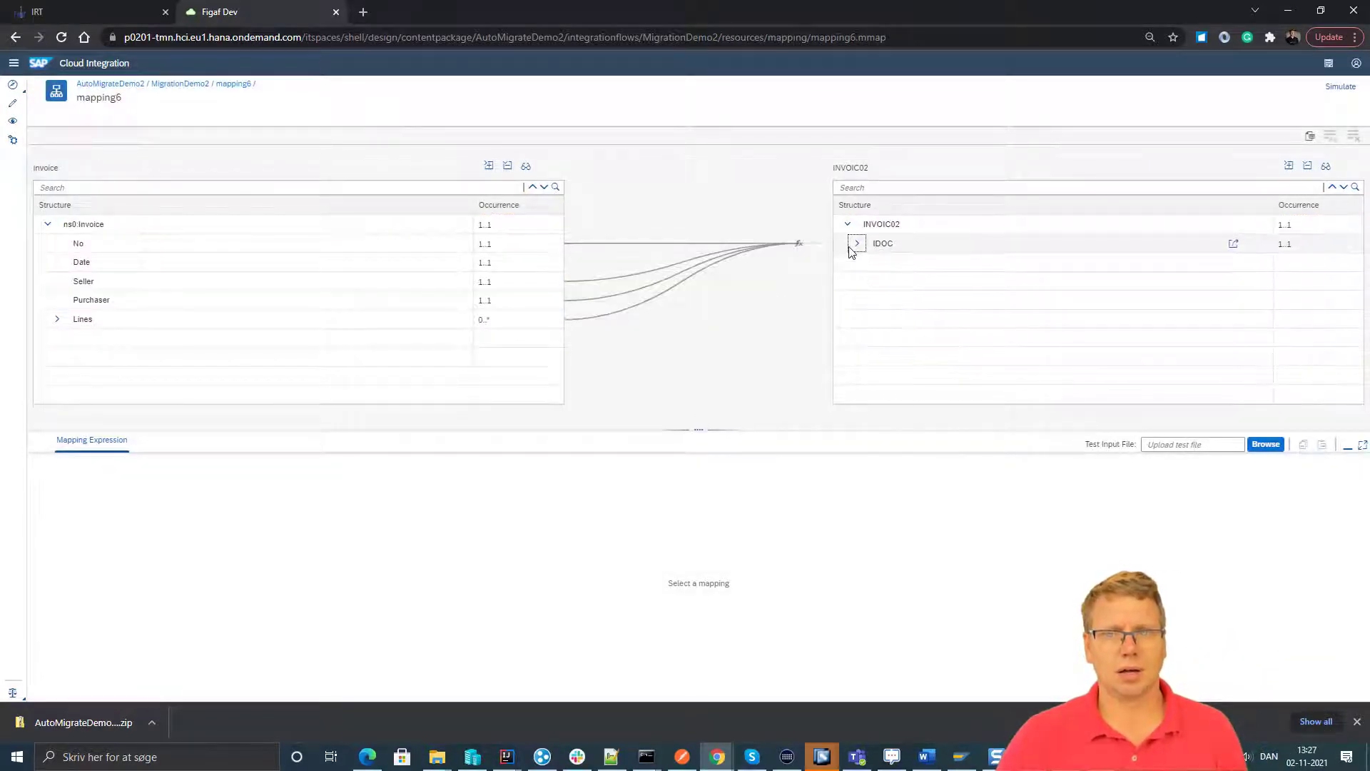
{"action": "left_click", "coordinate": [856, 244]}
{"action": "left_click", "coordinate": [866, 300]}
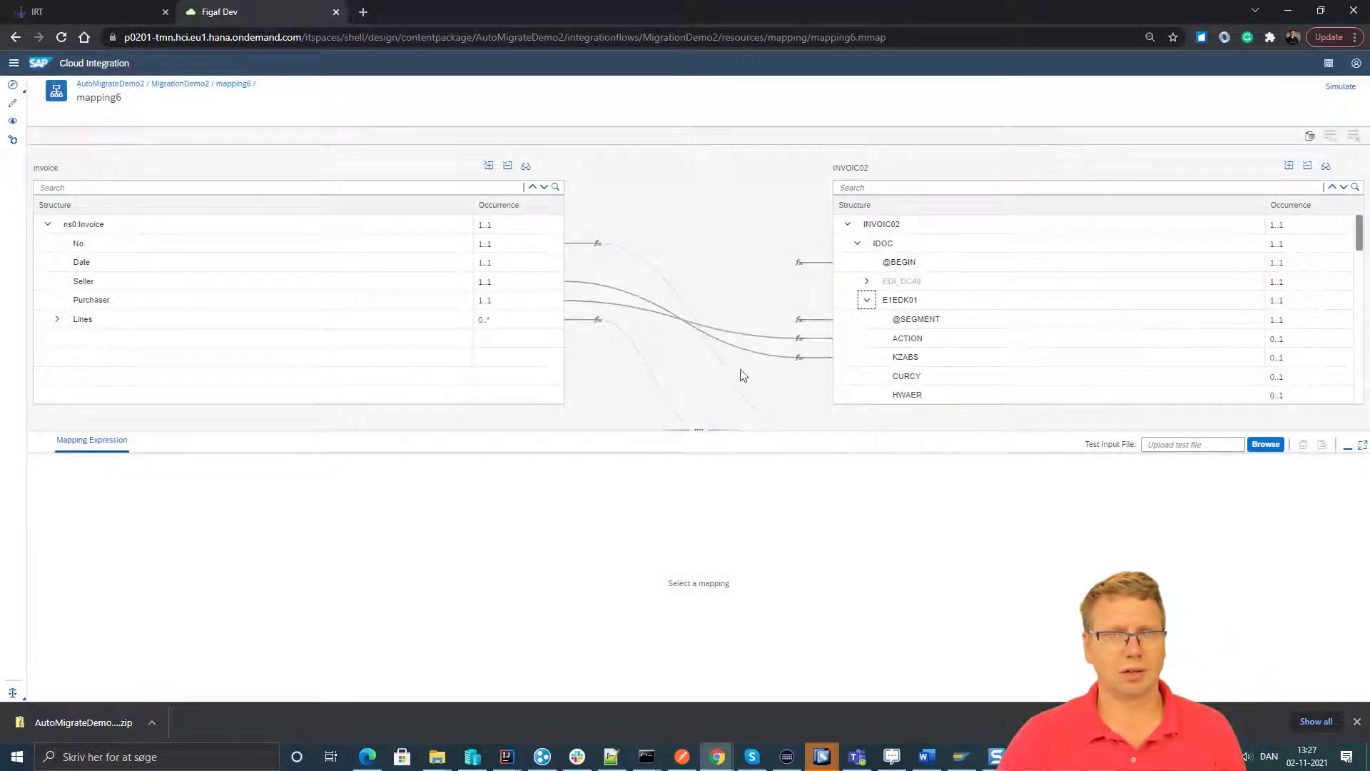
{"action": "left_click", "coordinate": [896, 340]}
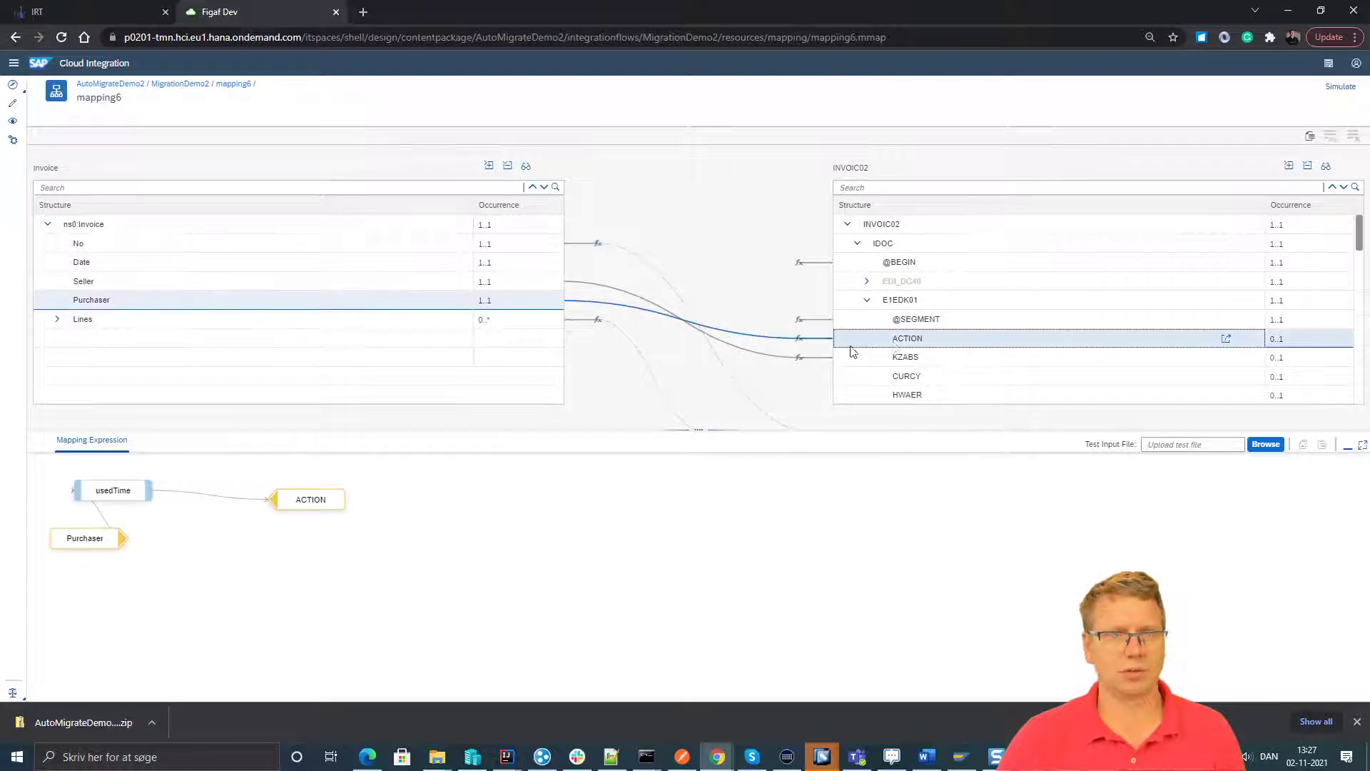
Open the InvoiceAdd Groovy script behind usedTime, then return to the MigrationDemo2 flow
{"action": "left_click", "coordinate": [132, 486]}
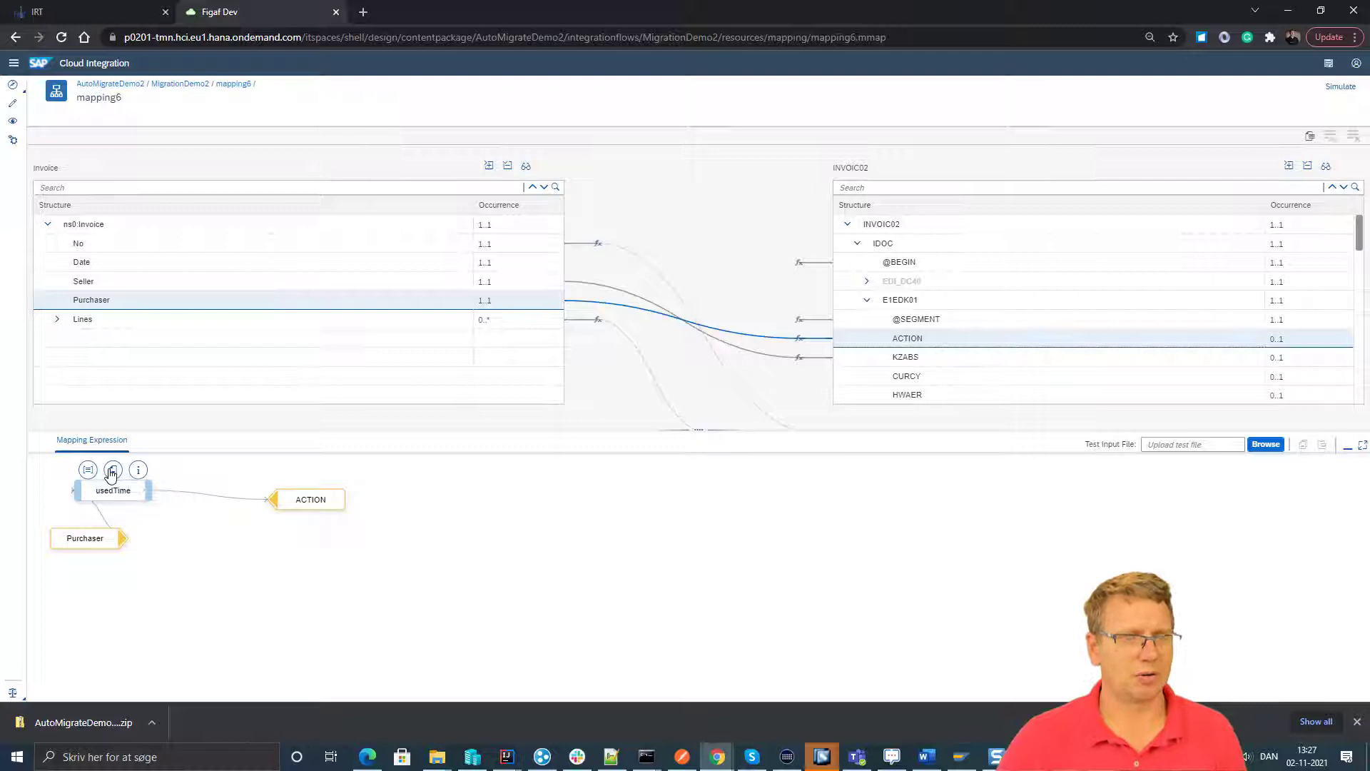
{"action": "left_click", "coordinate": [112, 471]}
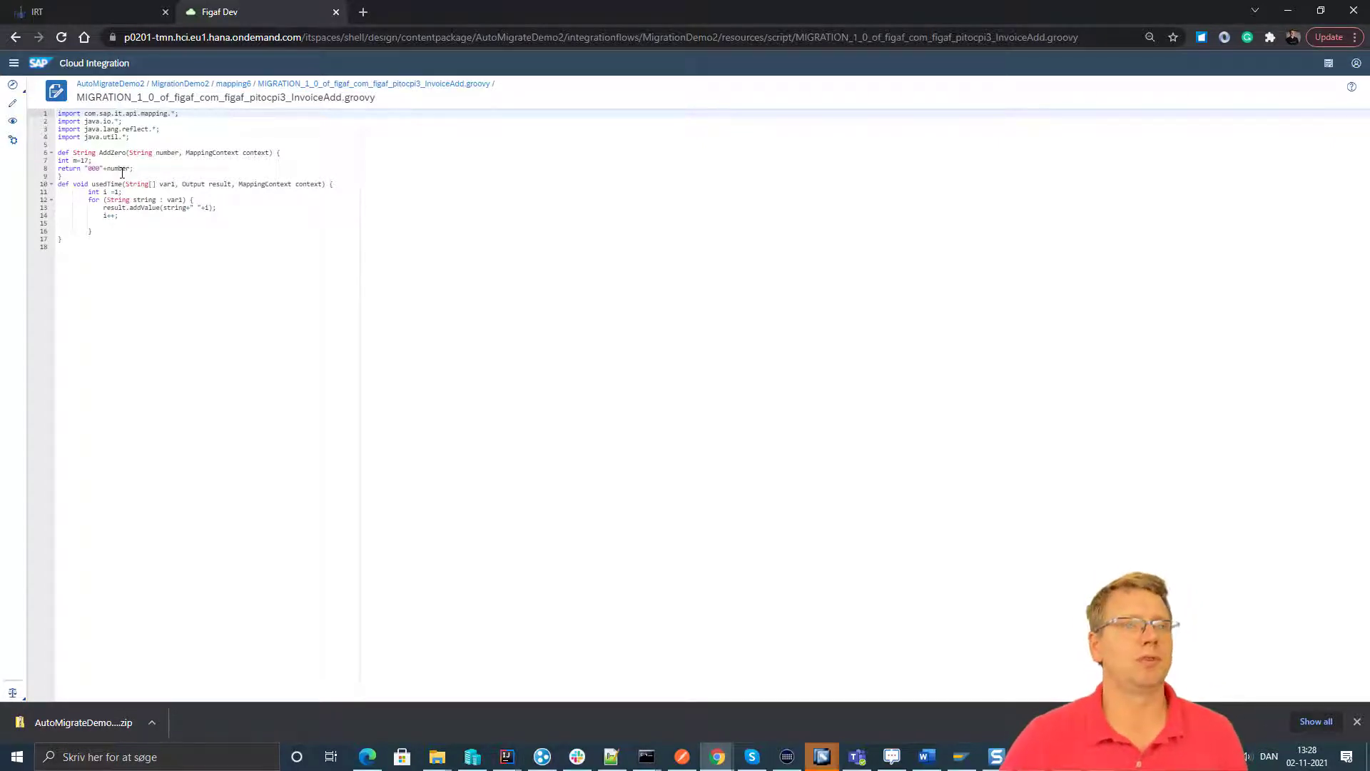
{"action": "left_click", "coordinate": [200, 83]}
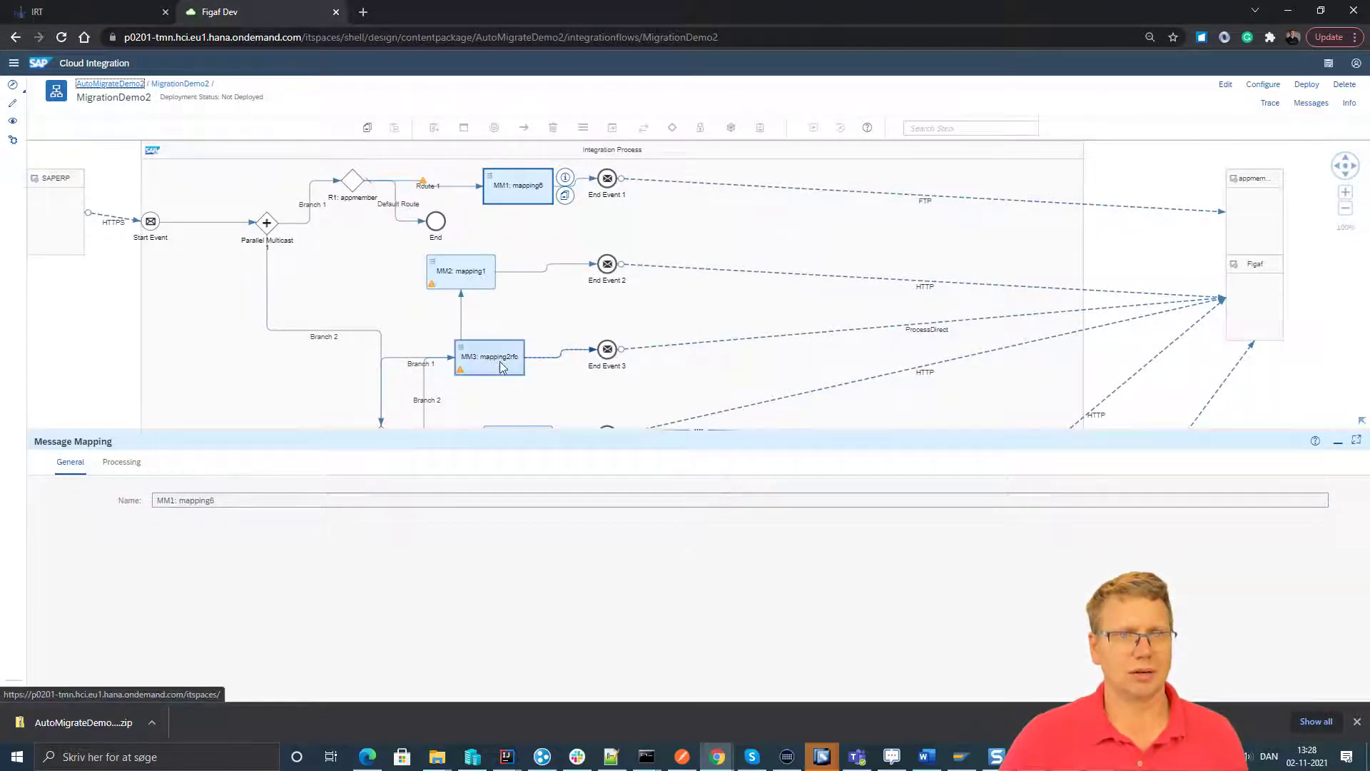
Open the mapping4 message mapping used by step MM5
{"action": "left_click_drag", "start_coordinate": [643, 318], "coordinate": [633, 184]}
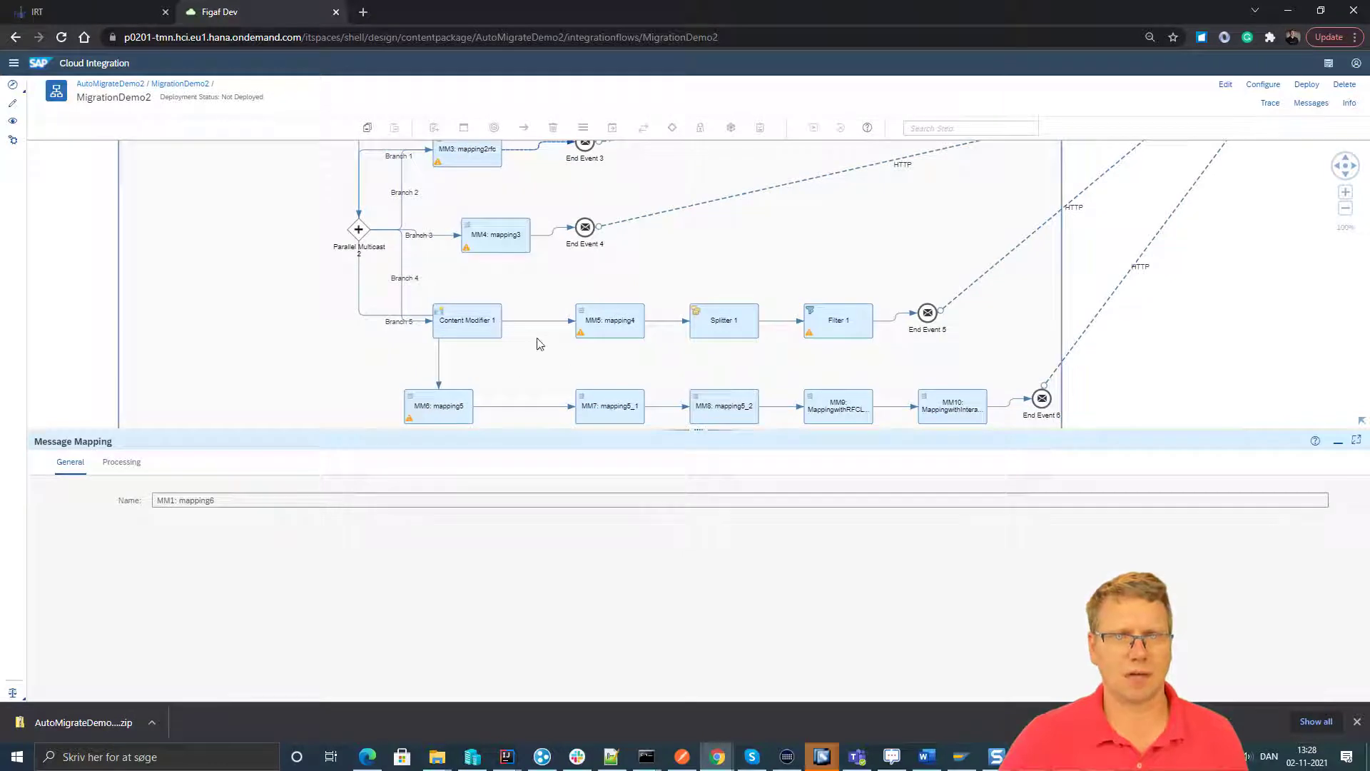
{"action": "left_click", "coordinate": [602, 327]}
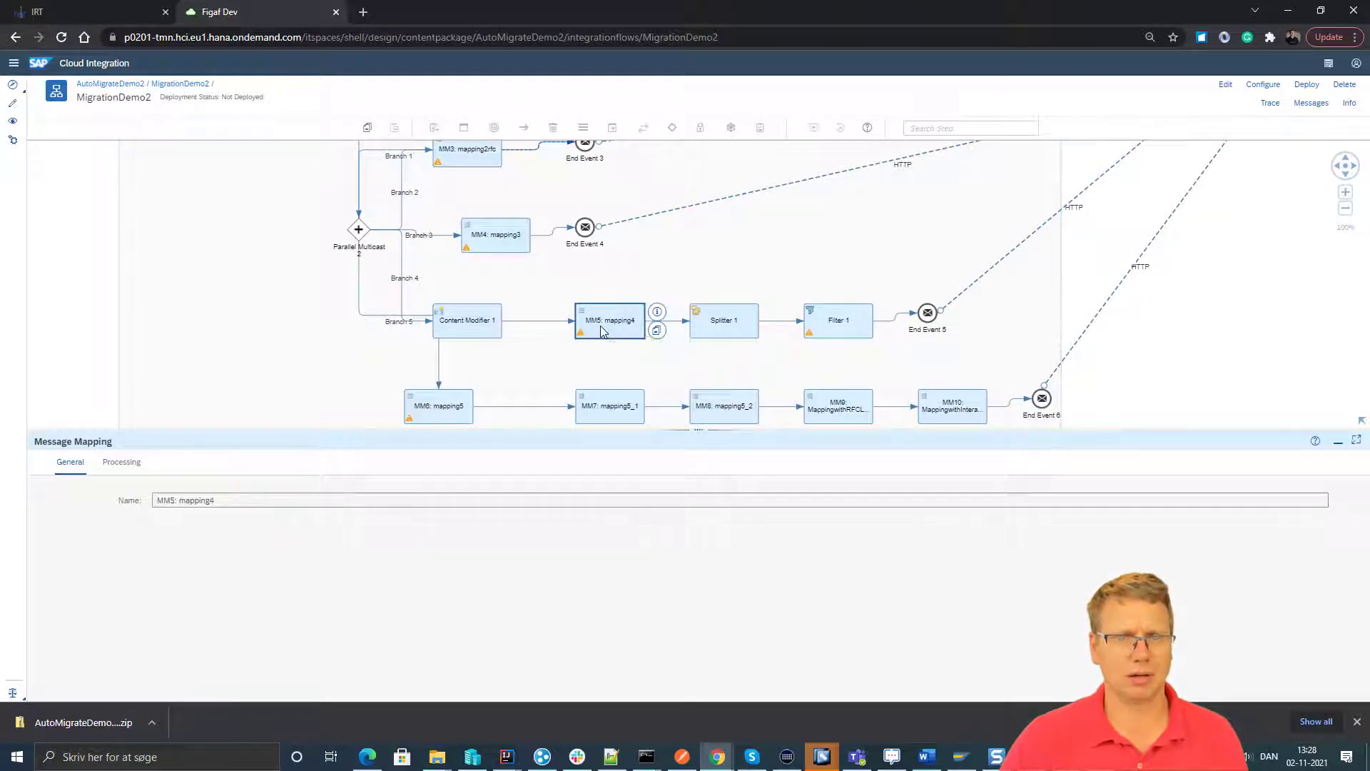
{"action": "left_click", "coordinate": [118, 453]}
{"action": "left_click", "coordinate": [303, 491]}
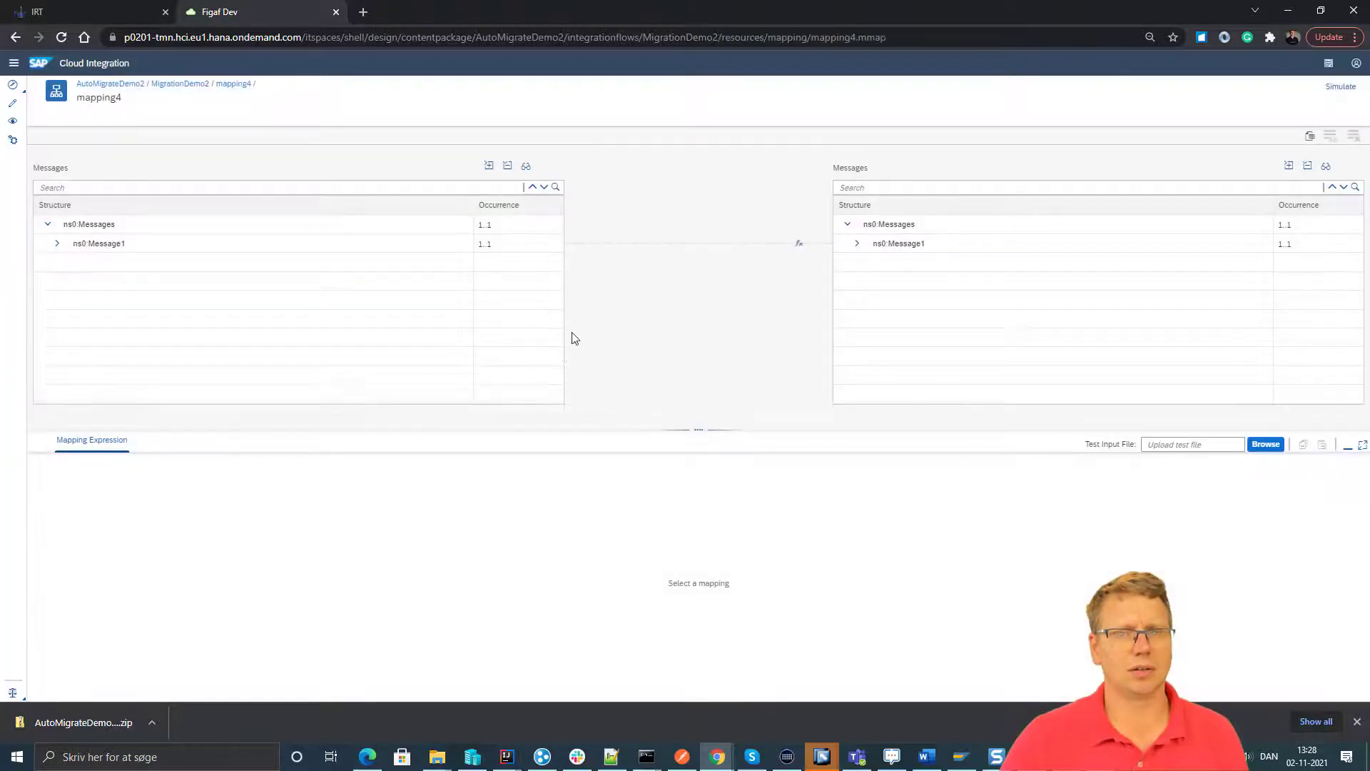
Expand the source Invoice and target Line structures, then return to the MigrationDemo2 flow
{"action": "left_click", "coordinate": [57, 244]}
{"action": "left_click", "coordinate": [66, 263]}
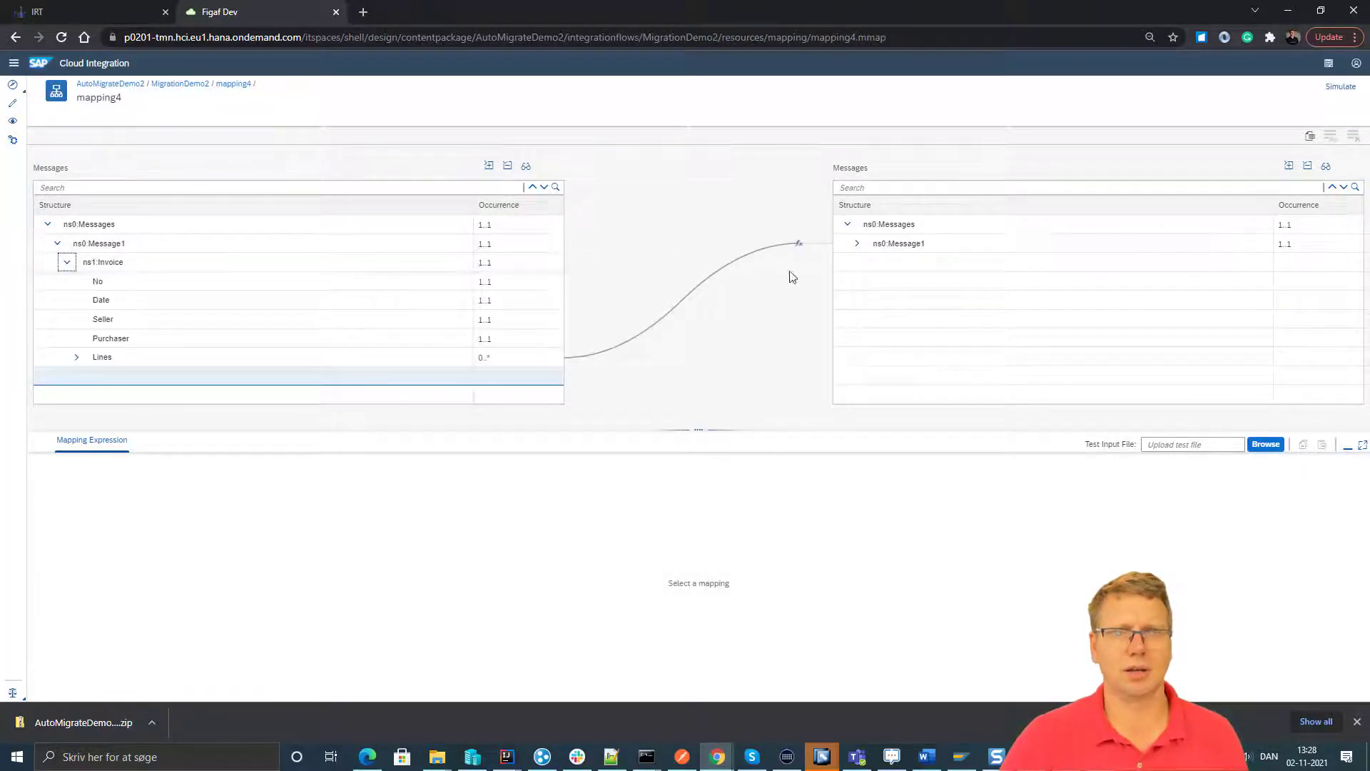
{"action": "left_click", "coordinate": [857, 243]}
{"action": "left_click", "coordinate": [866, 262]}
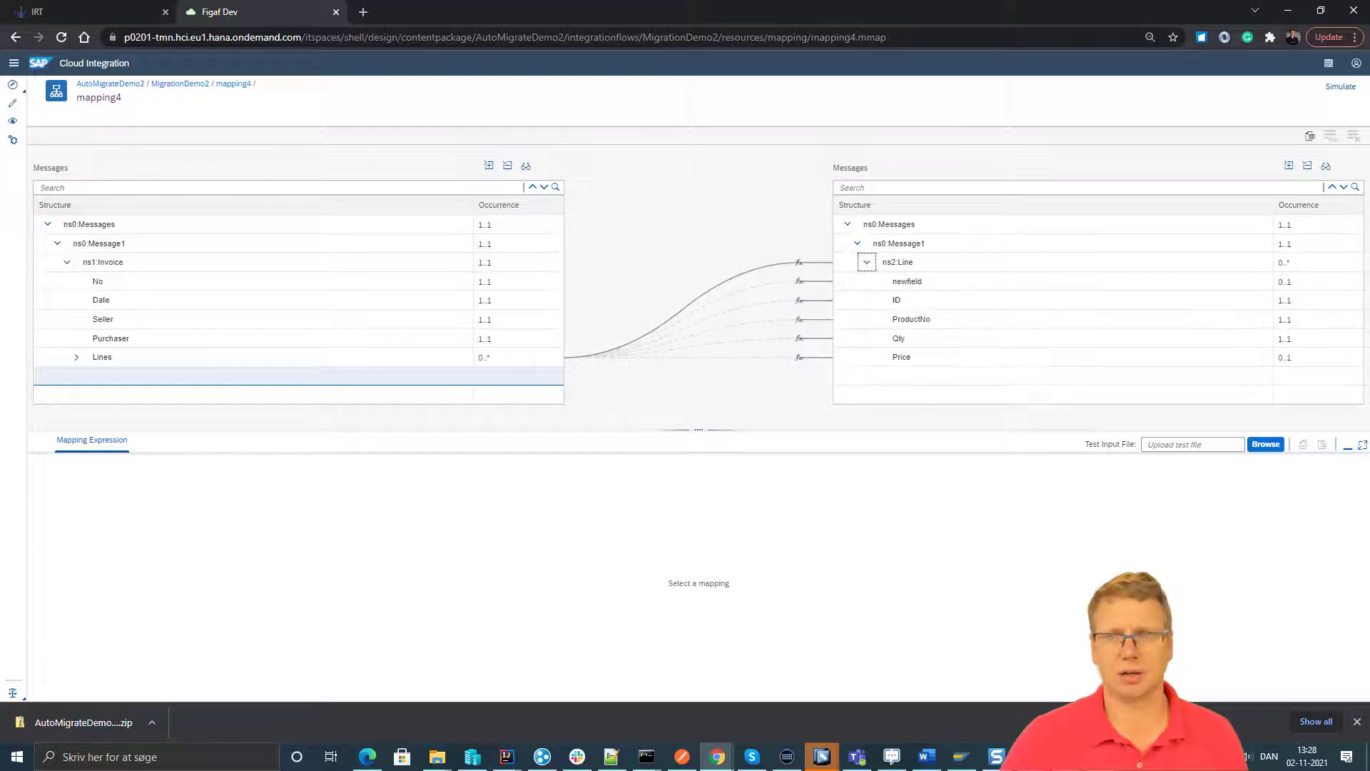
{"action": "left_click", "coordinate": [190, 84]}
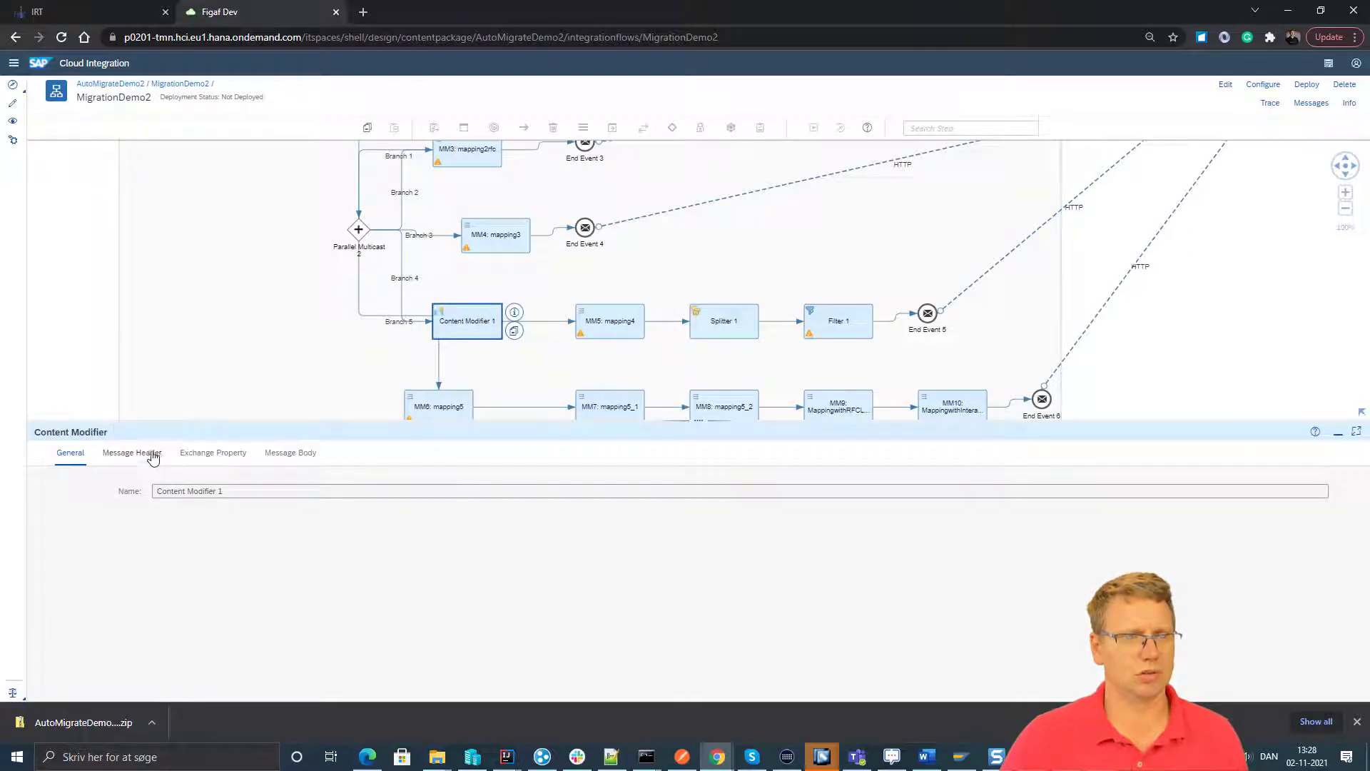
Check Content Modifier 1's headers and message body, then inspect the Splitter 1 and Filter 1 steps
{"action": "left_click", "coordinate": [132, 453]}
{"action": "left_click", "coordinate": [291, 453]}
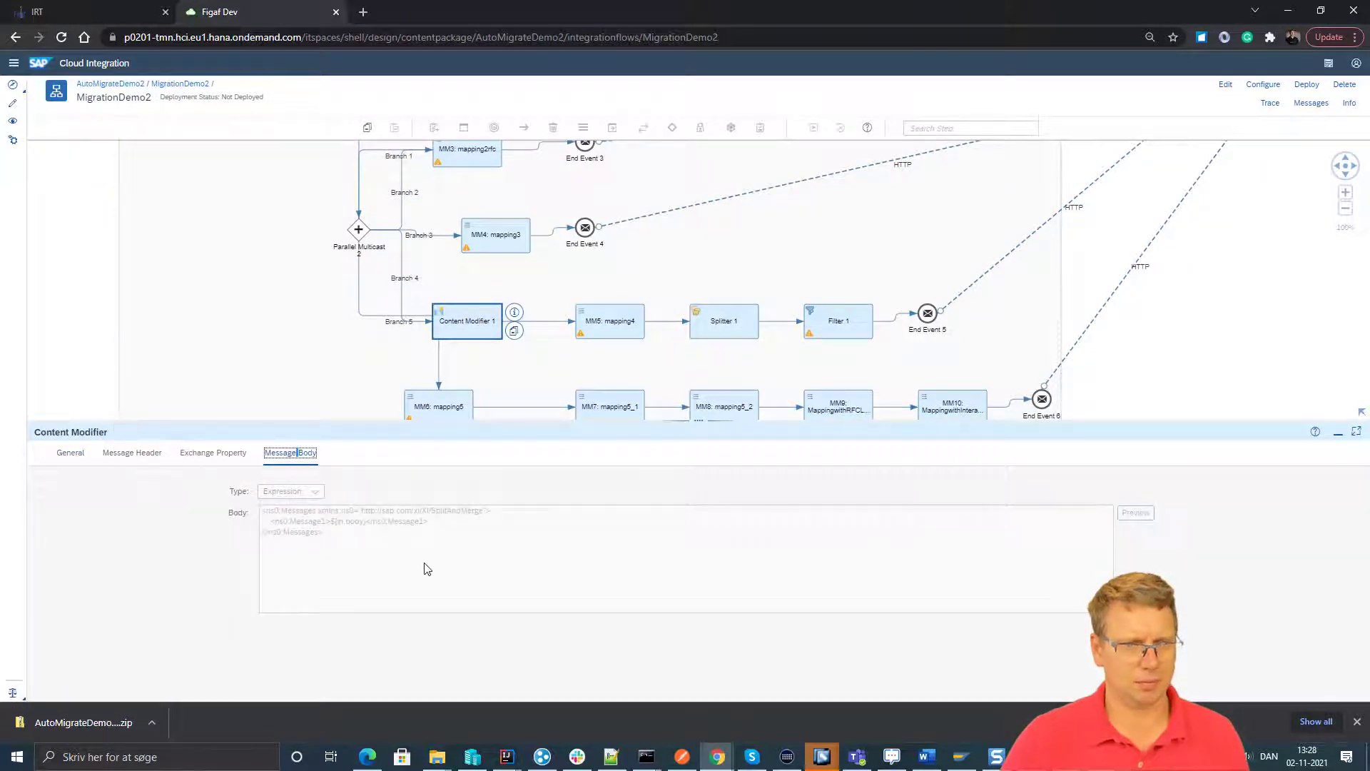
{"action": "left_click", "coordinate": [748, 331]}
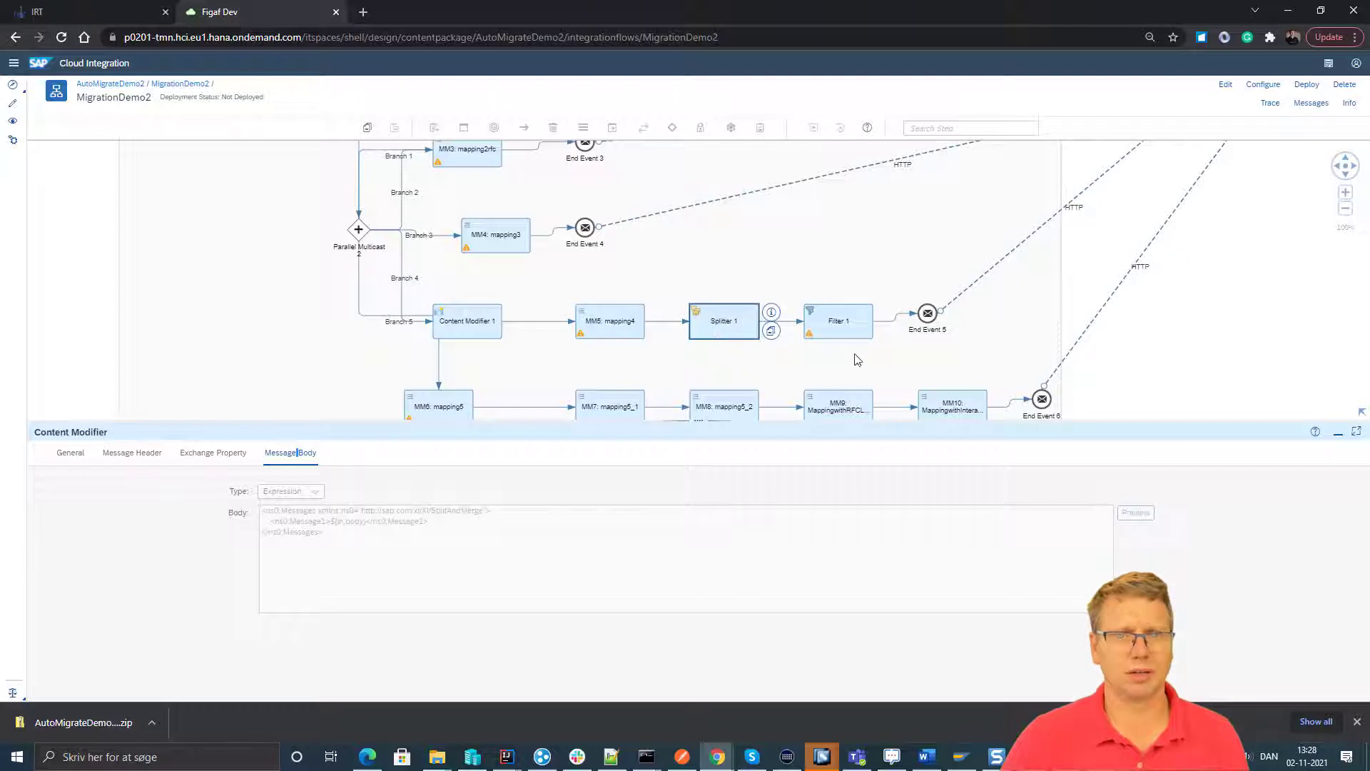
{"action": "left_click", "coordinate": [853, 327]}
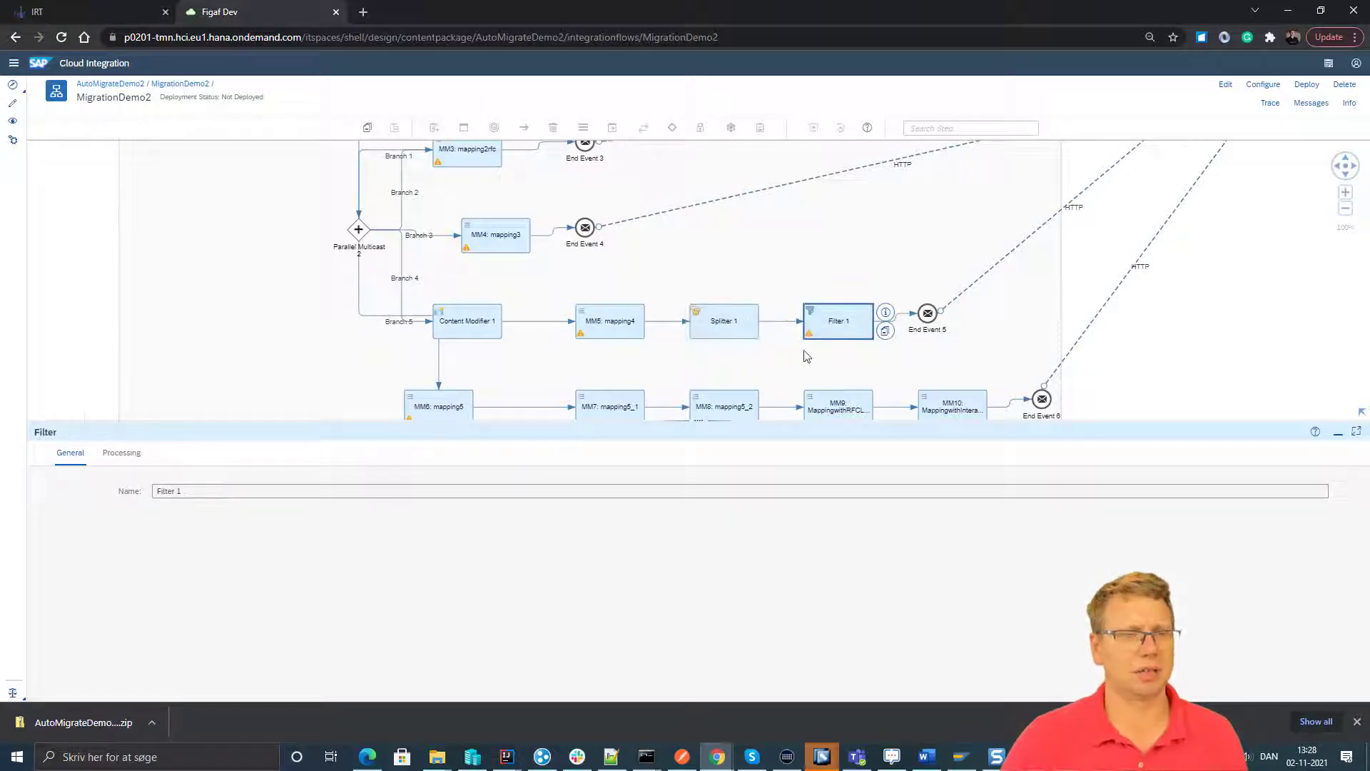
Open the MappingwithRFCLookup message mapping referenced by step MM9's Processing settings
{"action": "left_click_drag", "start_coordinate": [379, 366], "coordinate": [355, 279]}
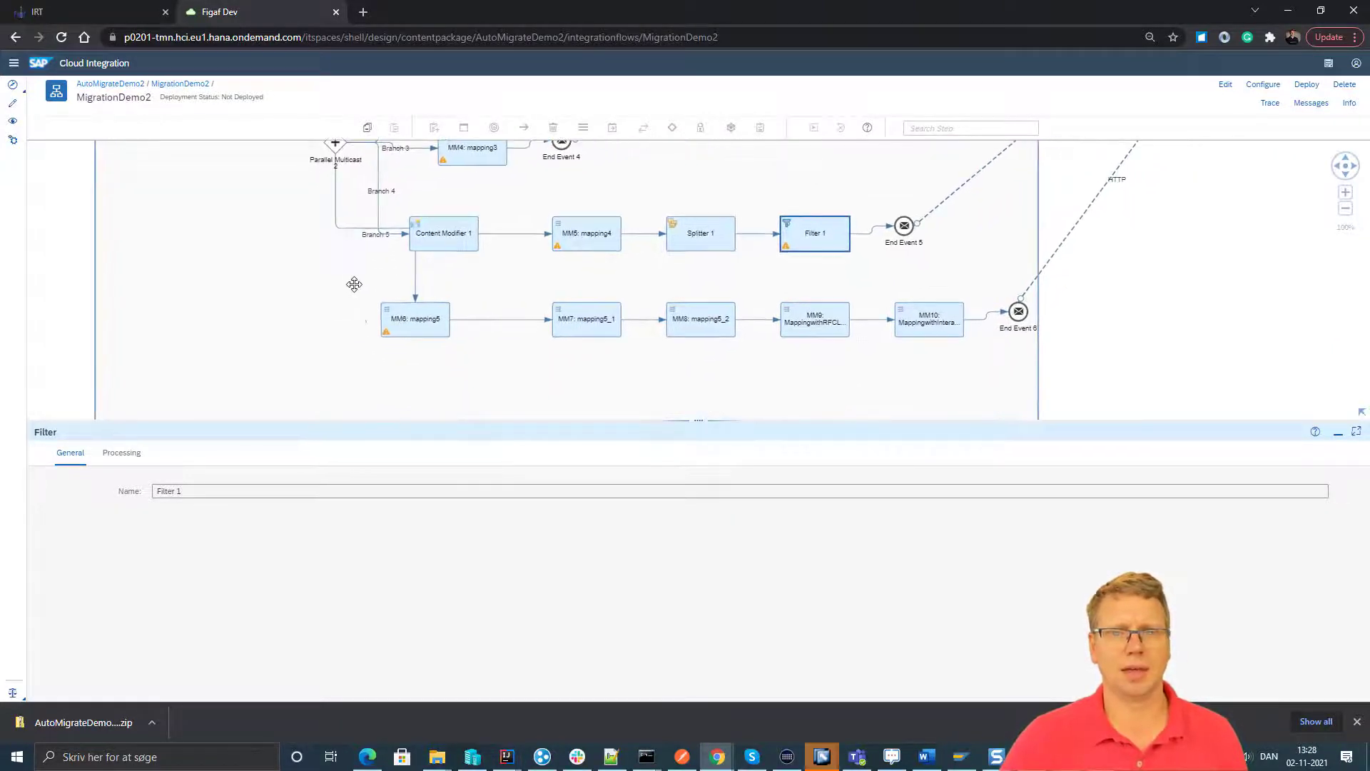
{"action": "left_click", "coordinate": [796, 325]}
{"action": "left_click", "coordinate": [123, 453]}
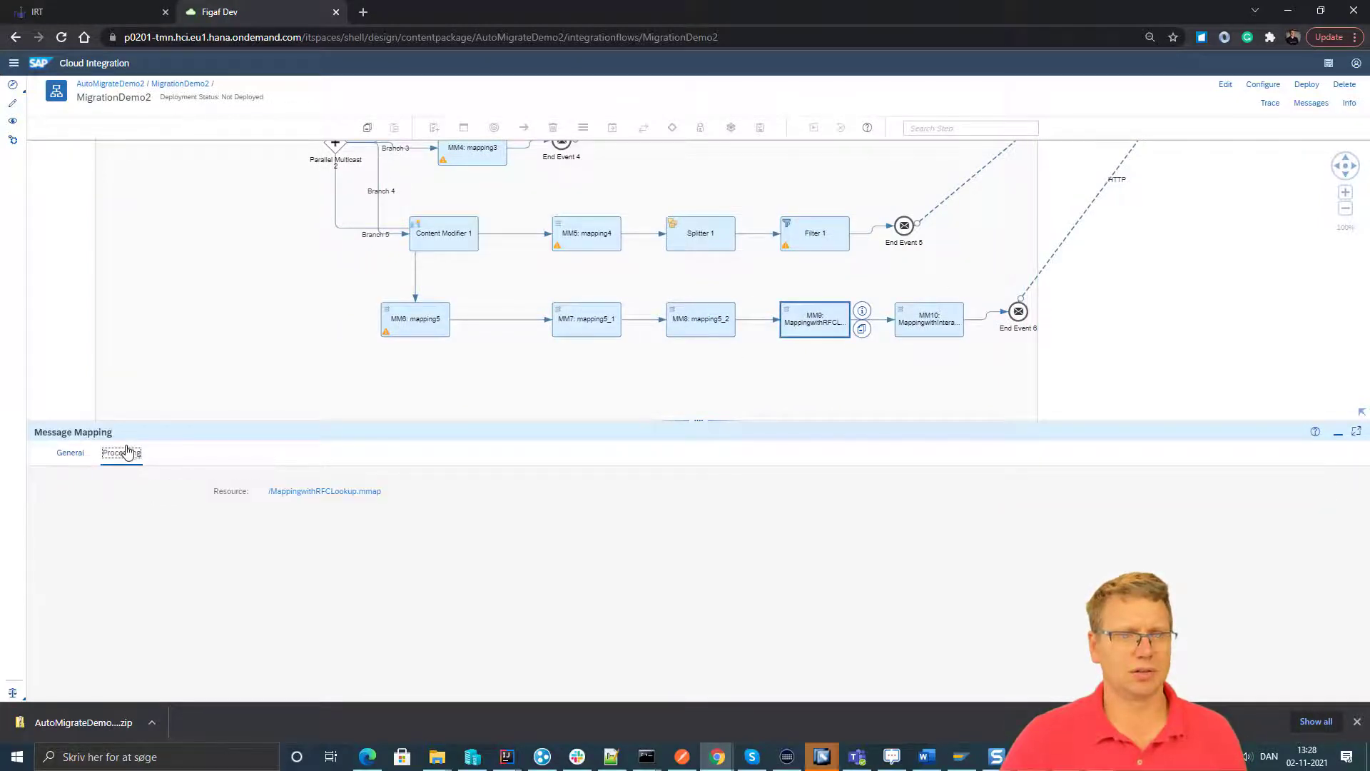
{"action": "left_click", "coordinate": [317, 492]}
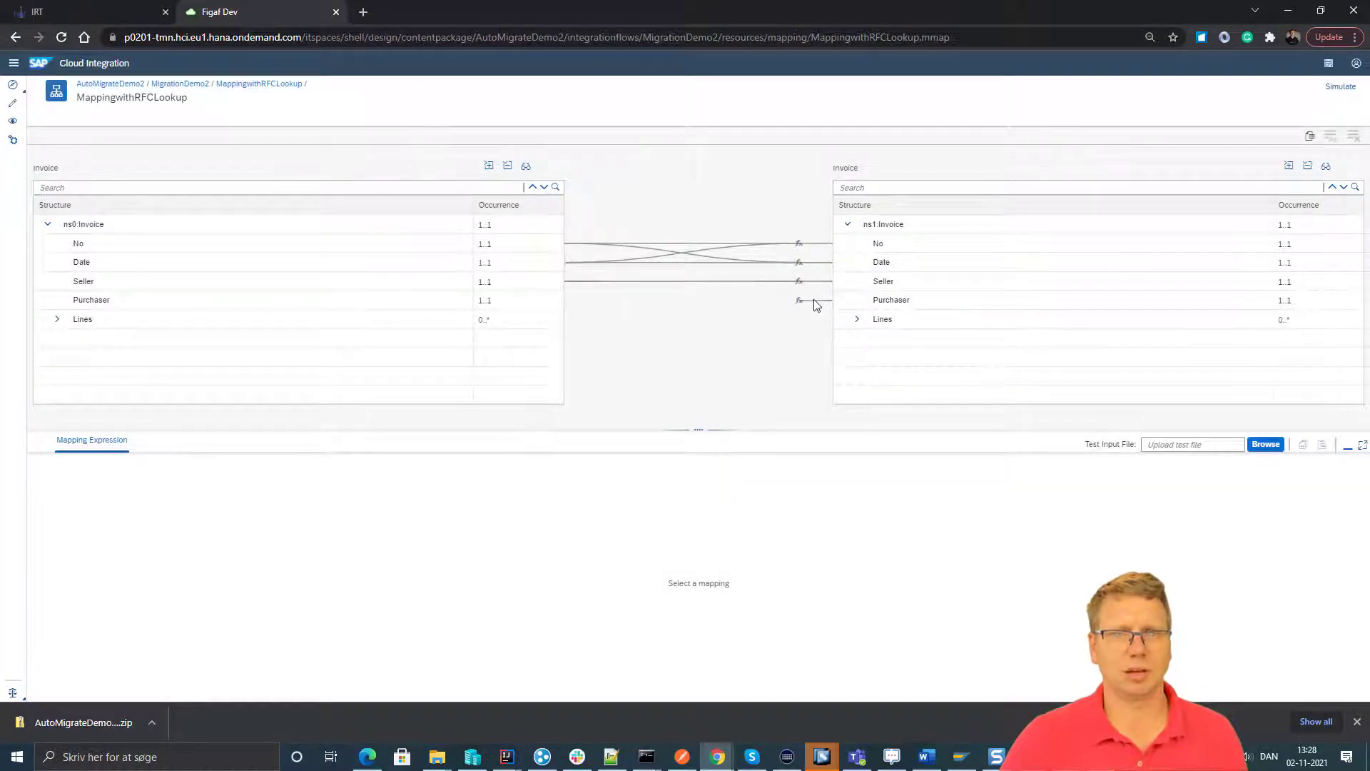
Inspect the mappings for target fields Purchaser and Seller and expand the Lines node
{"action": "left_click", "coordinate": [894, 300]}
{"action": "left_click", "coordinate": [894, 300]}
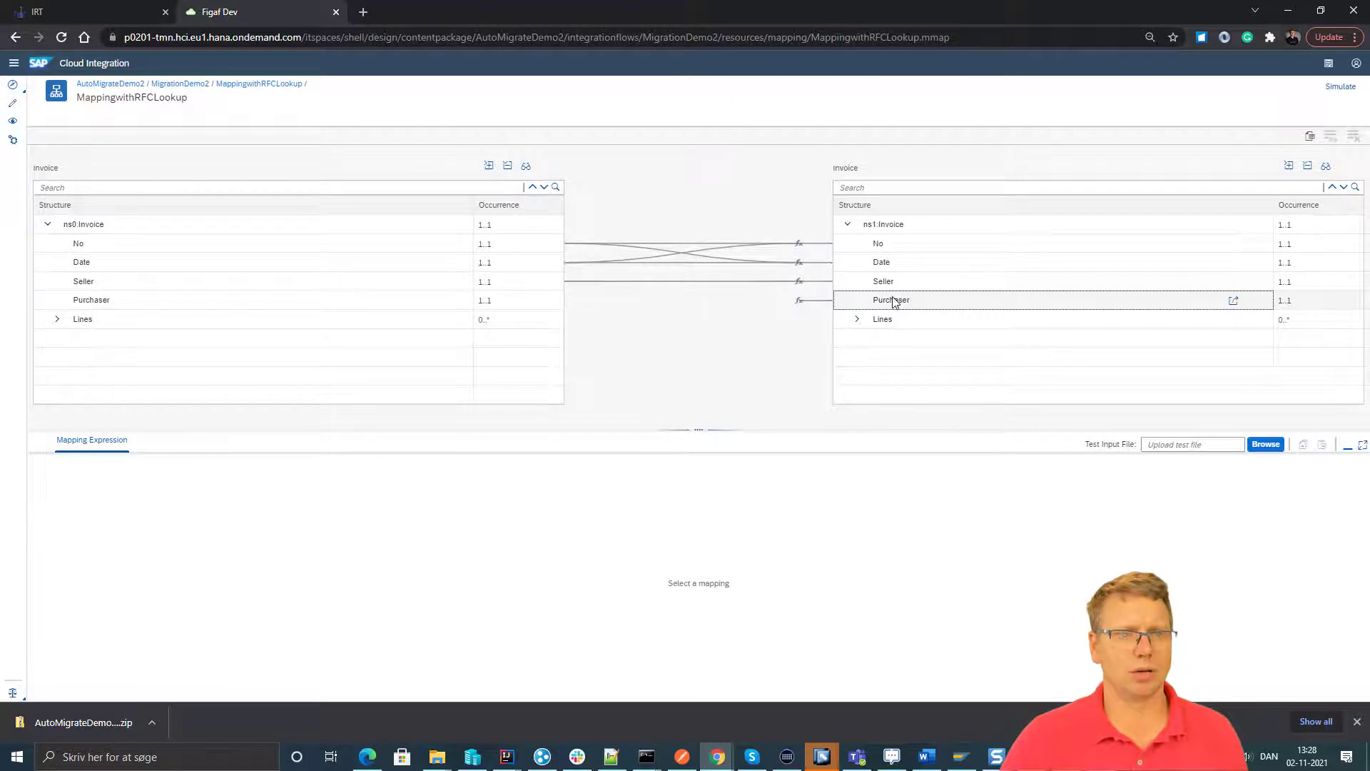
{"action": "left_click", "coordinate": [885, 281]}
{"action": "left_click", "coordinate": [857, 319]}
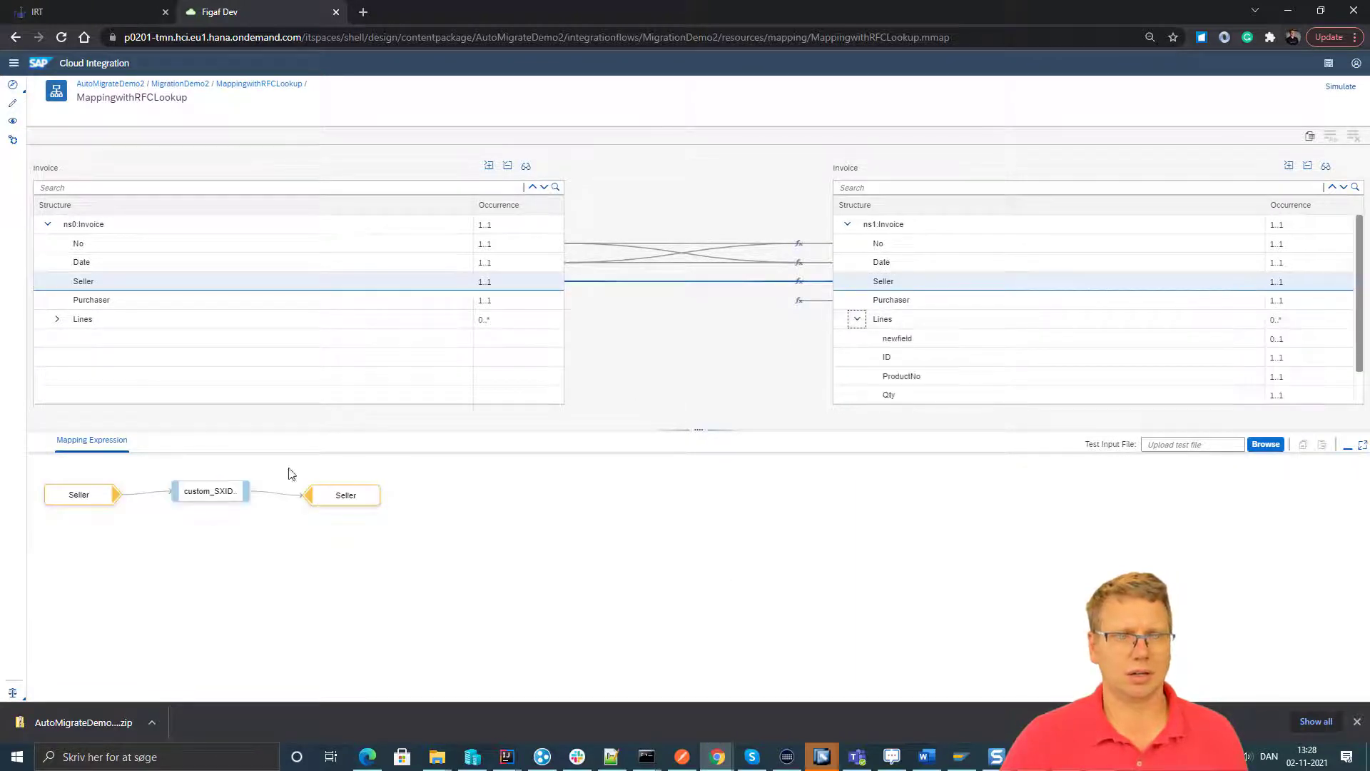
Review the generated MappingwithRFCLookupLookup.groovy script's RFC request template for the custom lookup function
{"action": "left_click", "coordinate": [211, 470]}
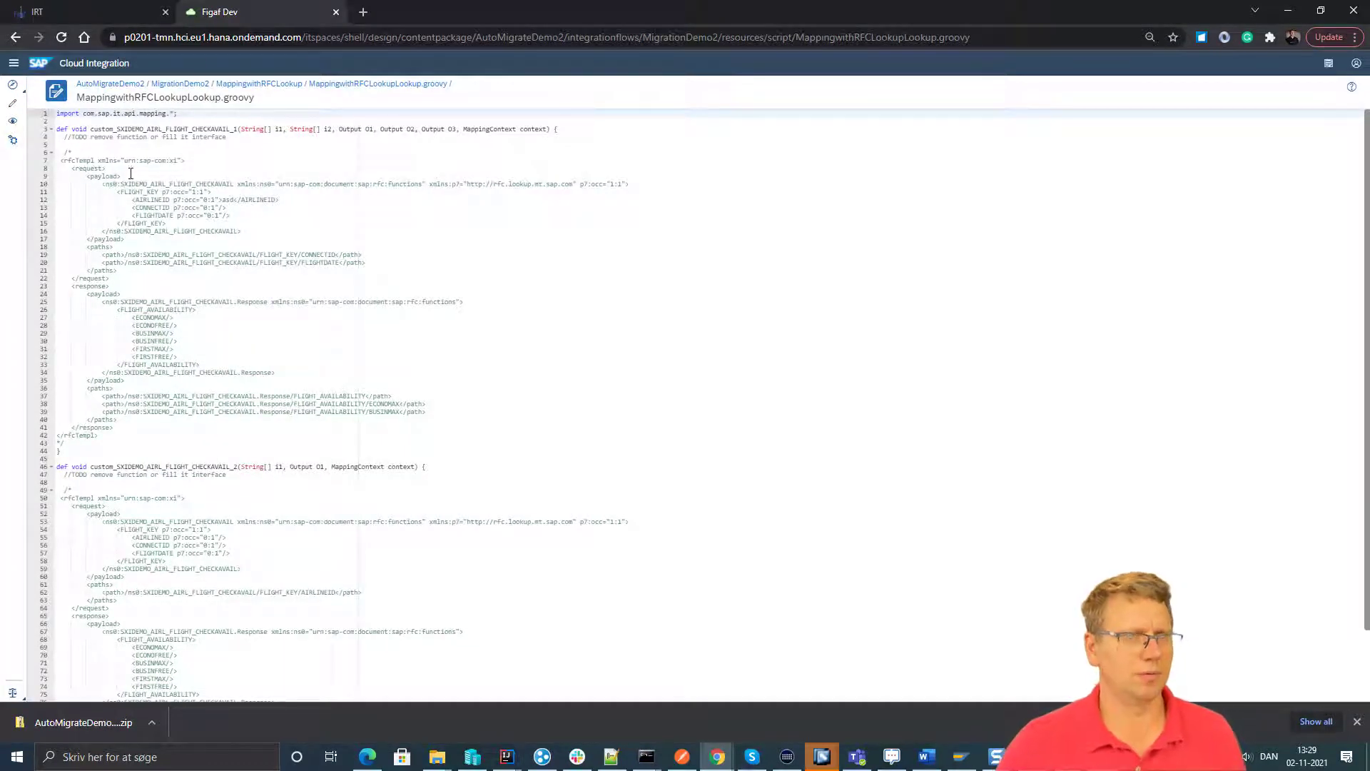
{"action": "left_click_drag", "start_coordinate": [102, 134], "coordinate": [336, 330]}
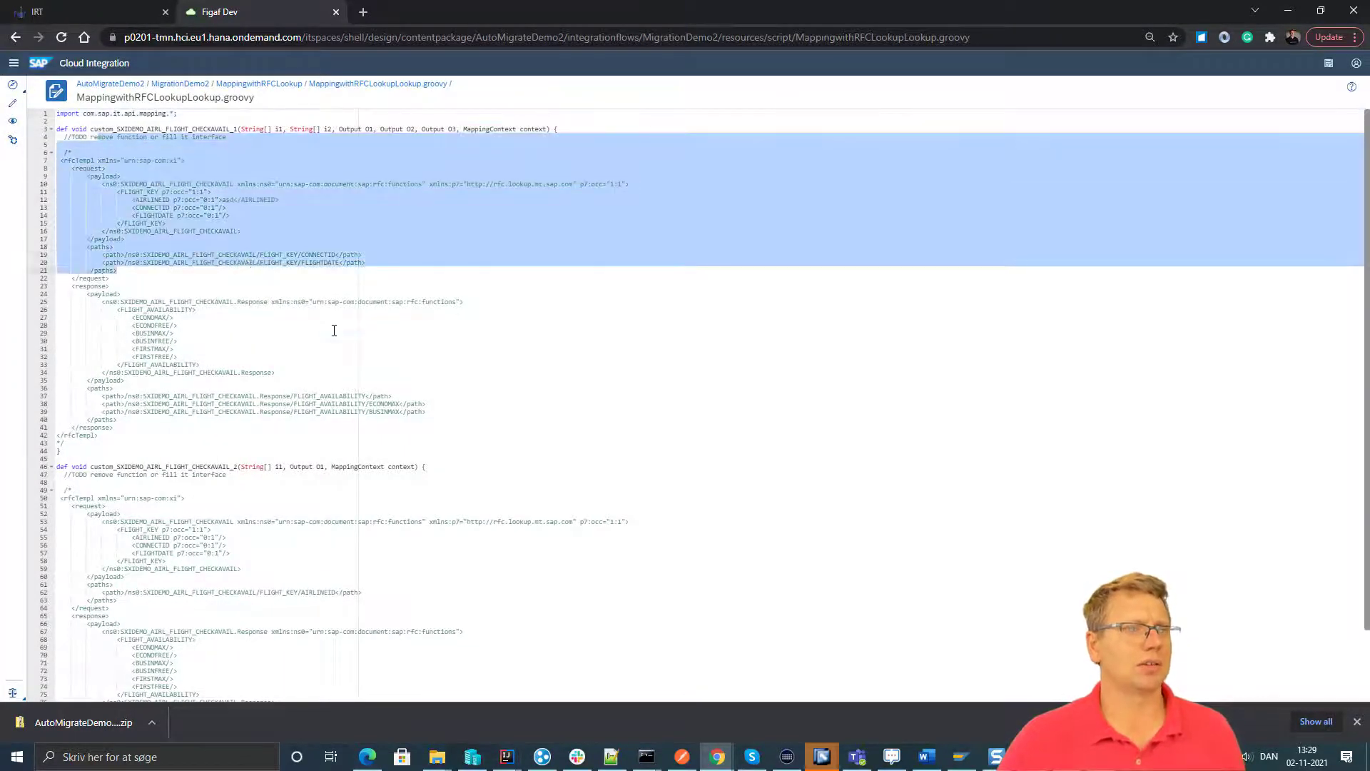
{"action": "left_click", "coordinate": [336, 332]}
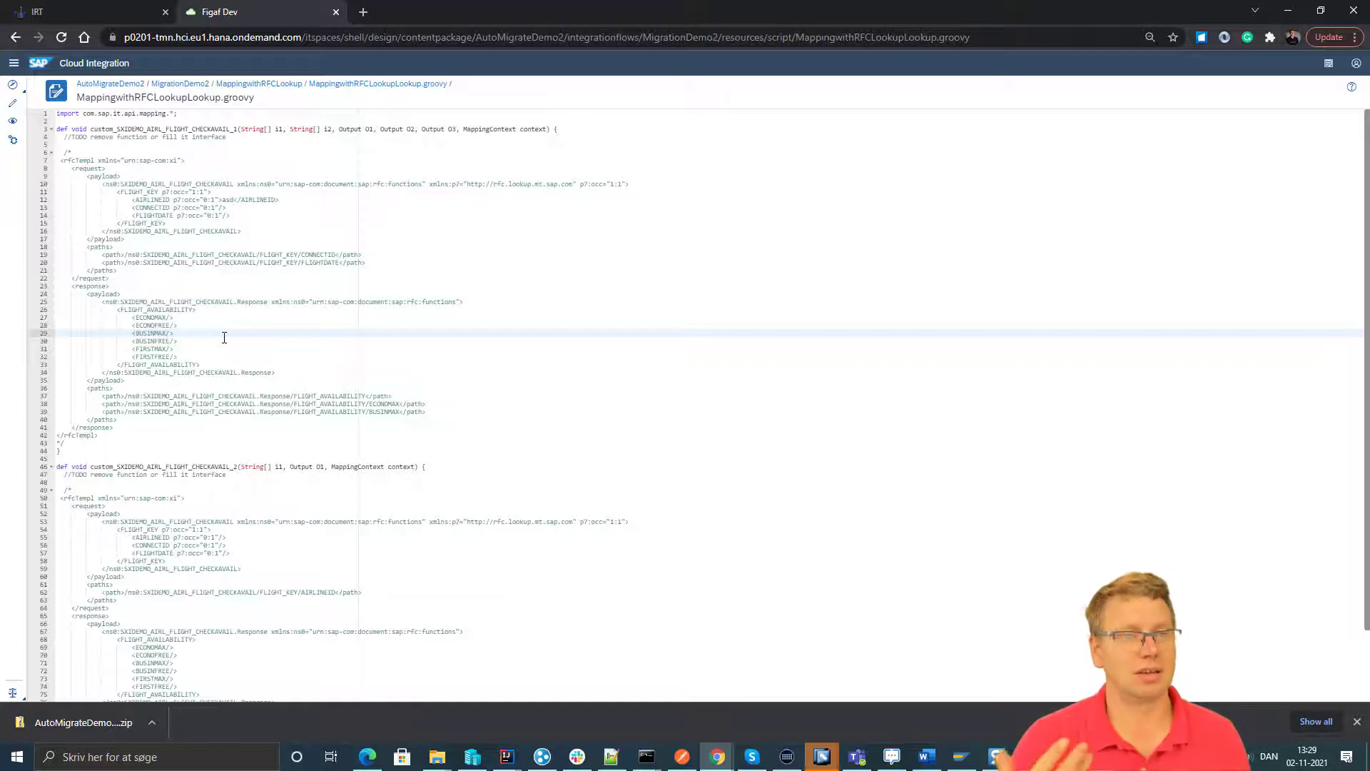
Navigate back through the mapping to the MigrationDemo2 integration flow diagram
{"action": "key", "text": "alt+Left"}
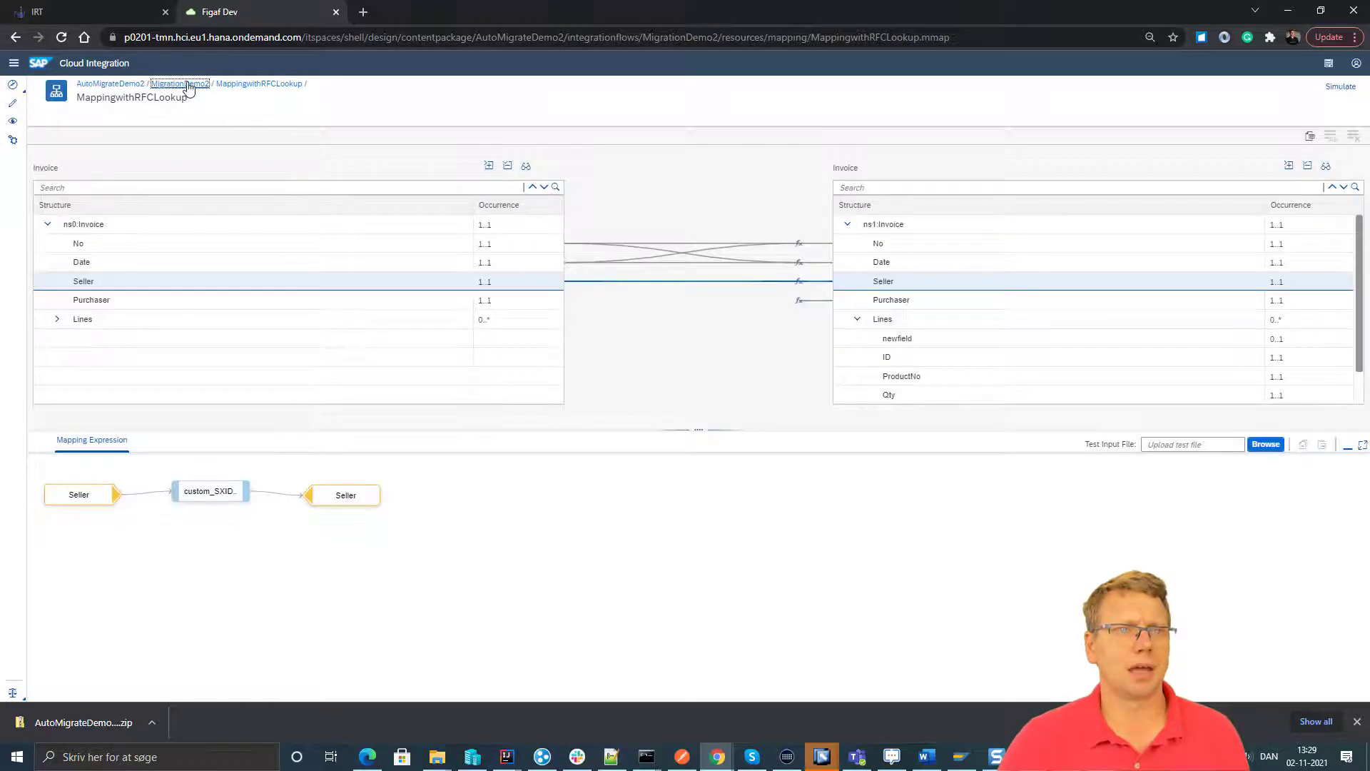
{"action": "key", "text": "alt+Left"}
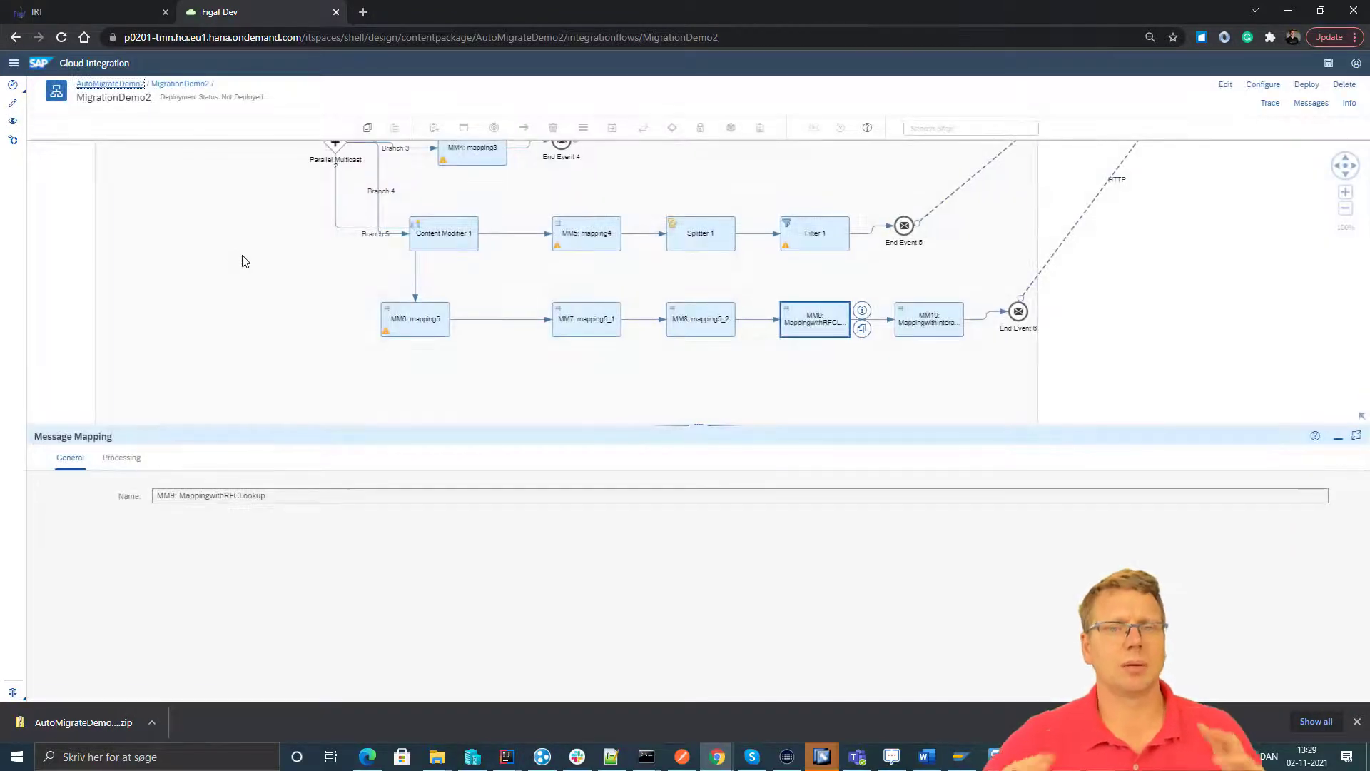